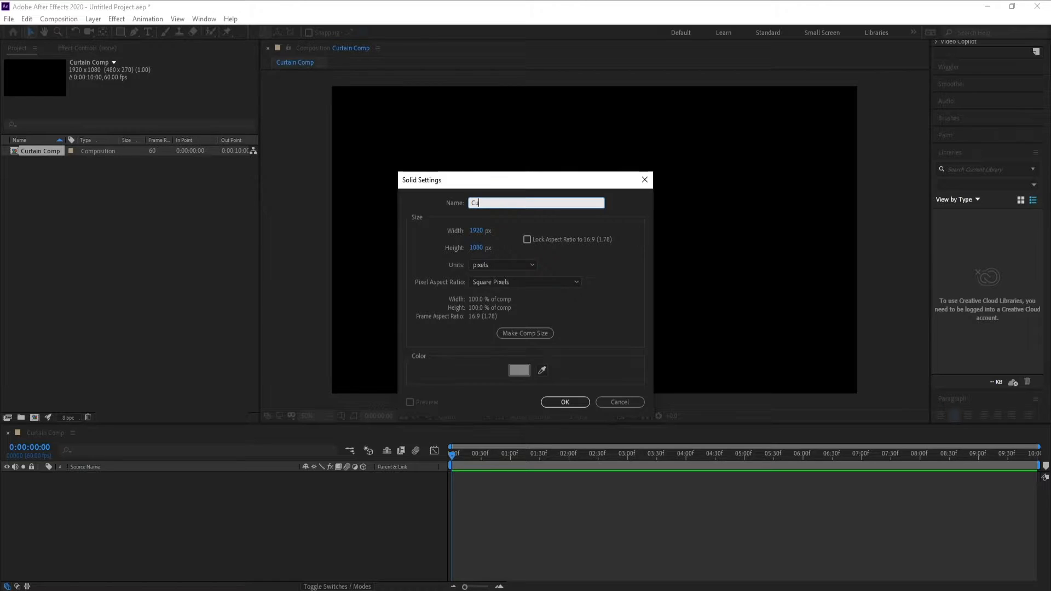
Finish naming the new solid Cutrain, set its colour to hex 818181, and create it at 1920 x 1080 px.
type("rain")
left_click(520, 371)
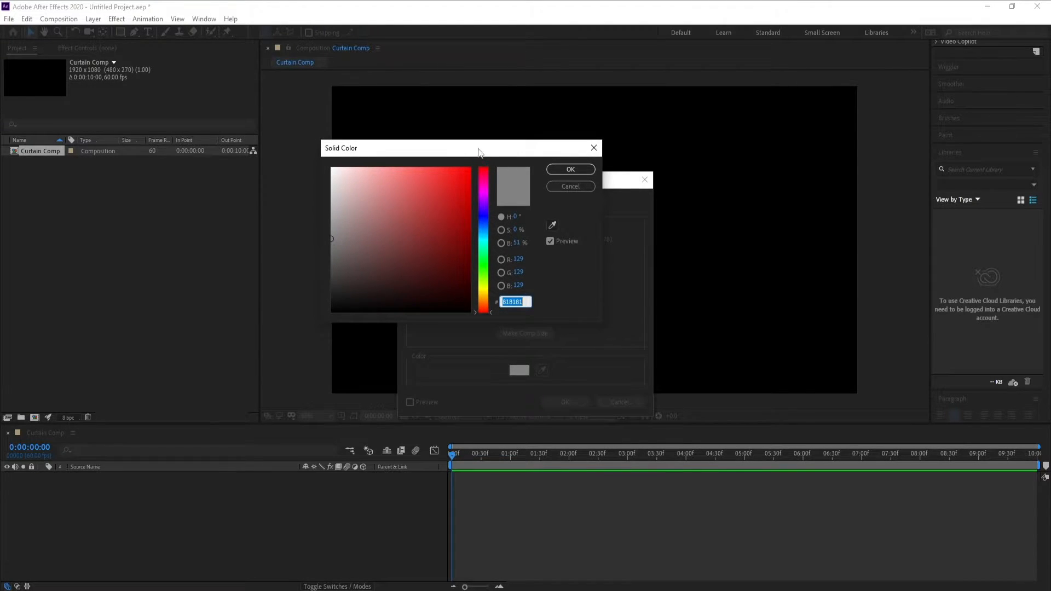
left_click_drag(478, 151, 412, 167)
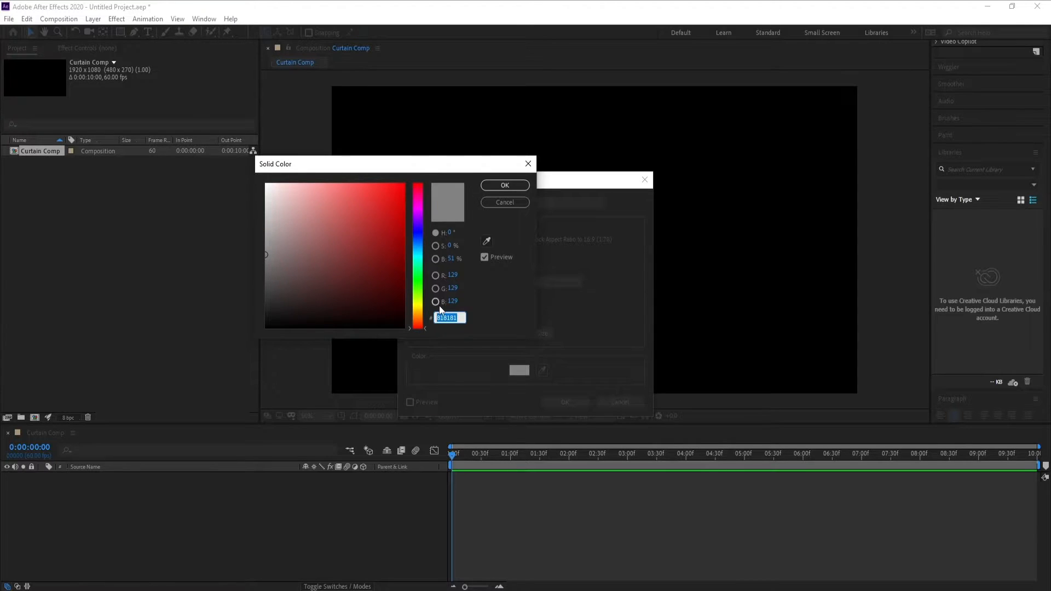
type("818181")
left_click(504, 186)
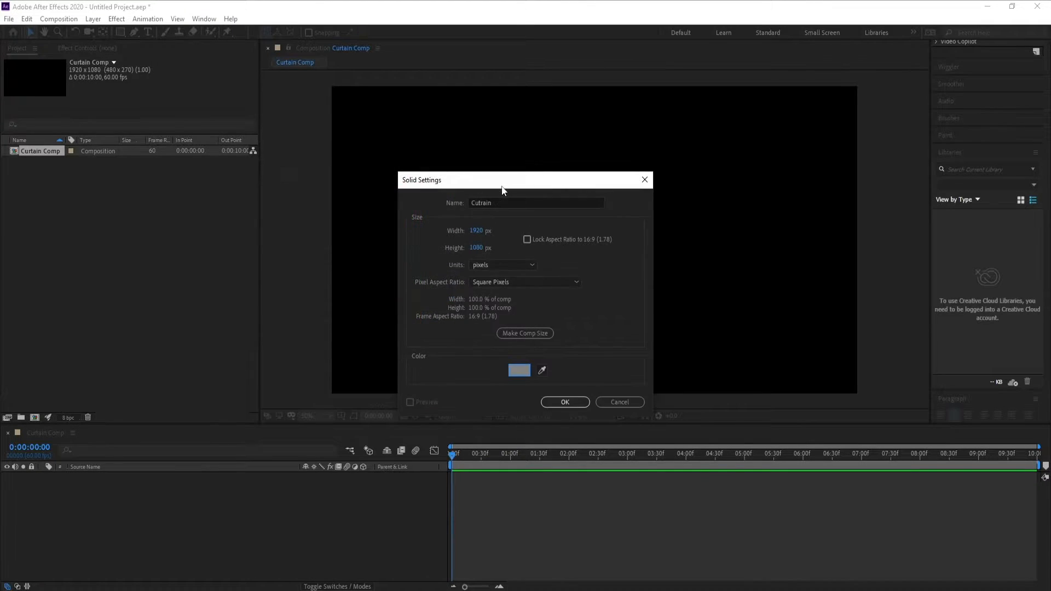
left_click(565, 402)
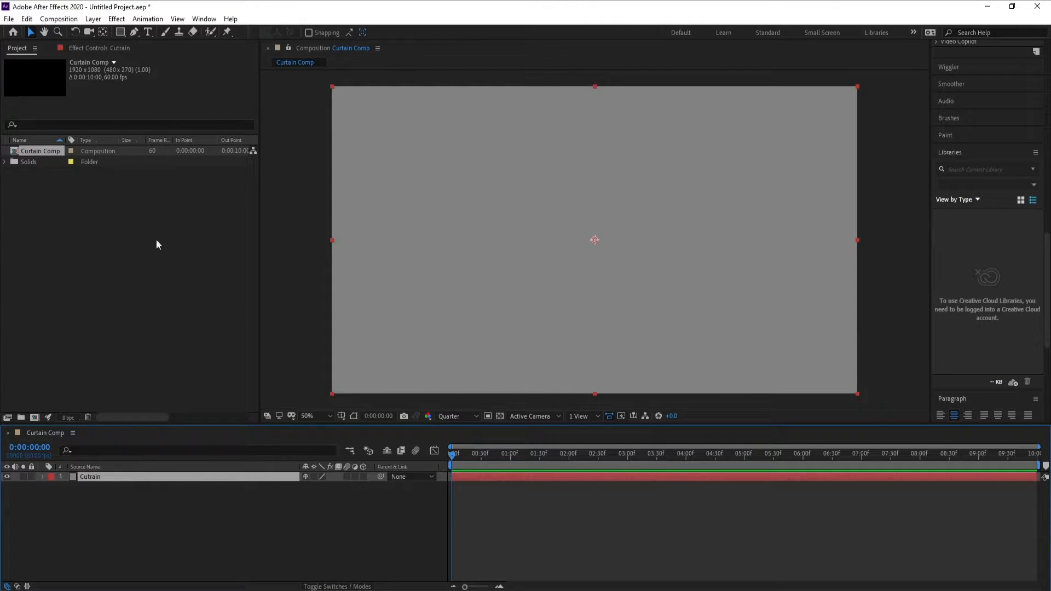
Apply the Fractal Noise effect to the Cutrain solid and set its fractal type to Small Bumps.
left_click(121, 20)
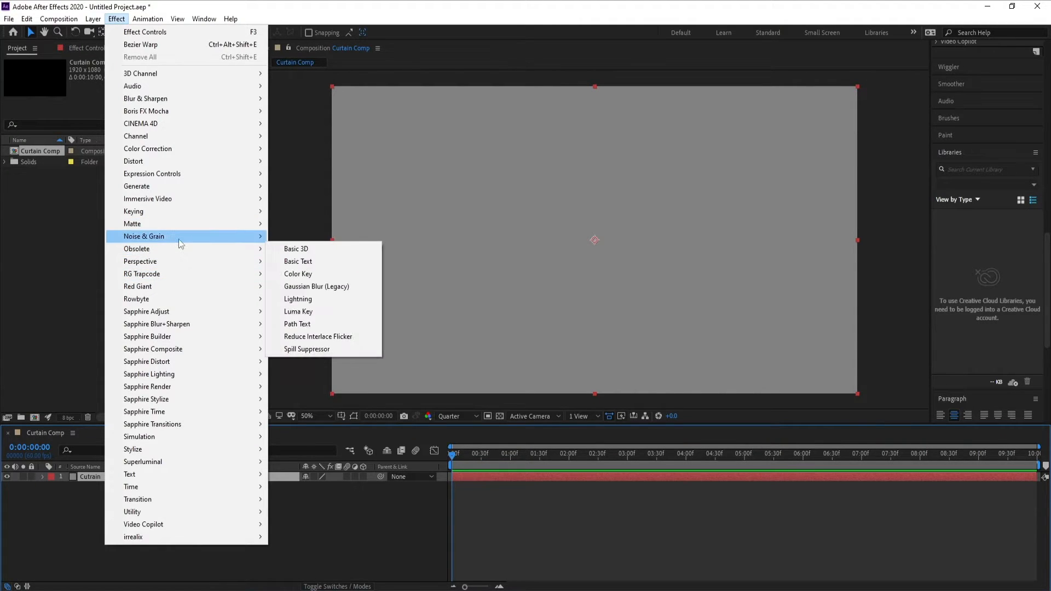
mouse_move(181, 241)
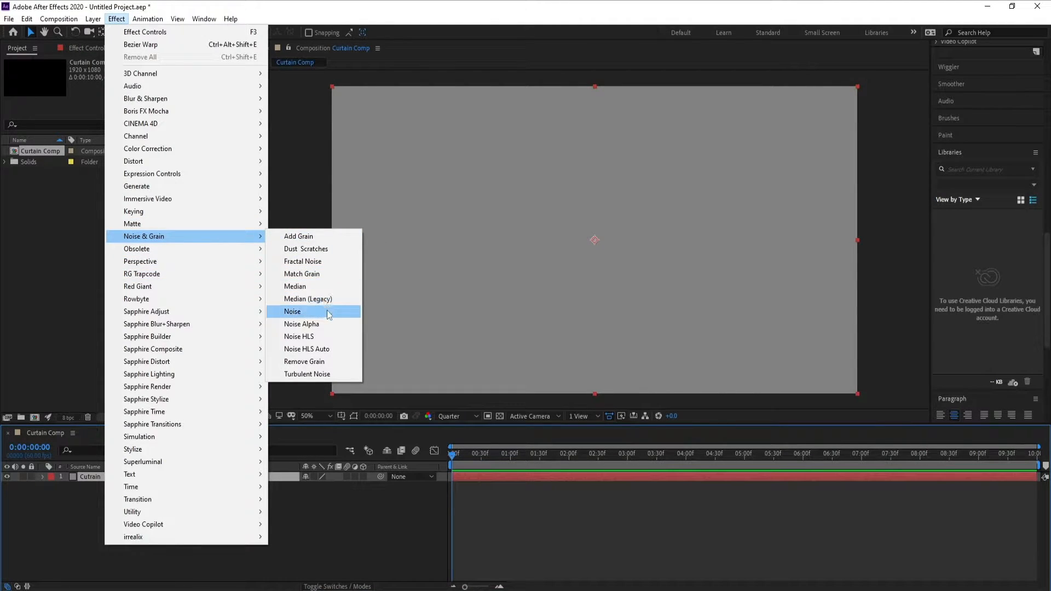
left_click(320, 261)
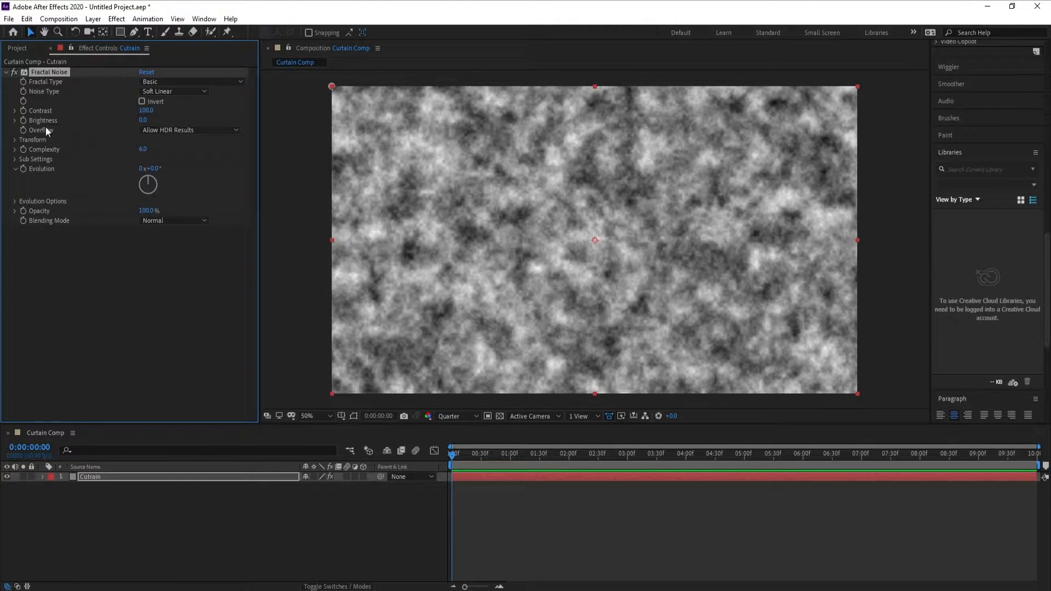
left_click(177, 83)
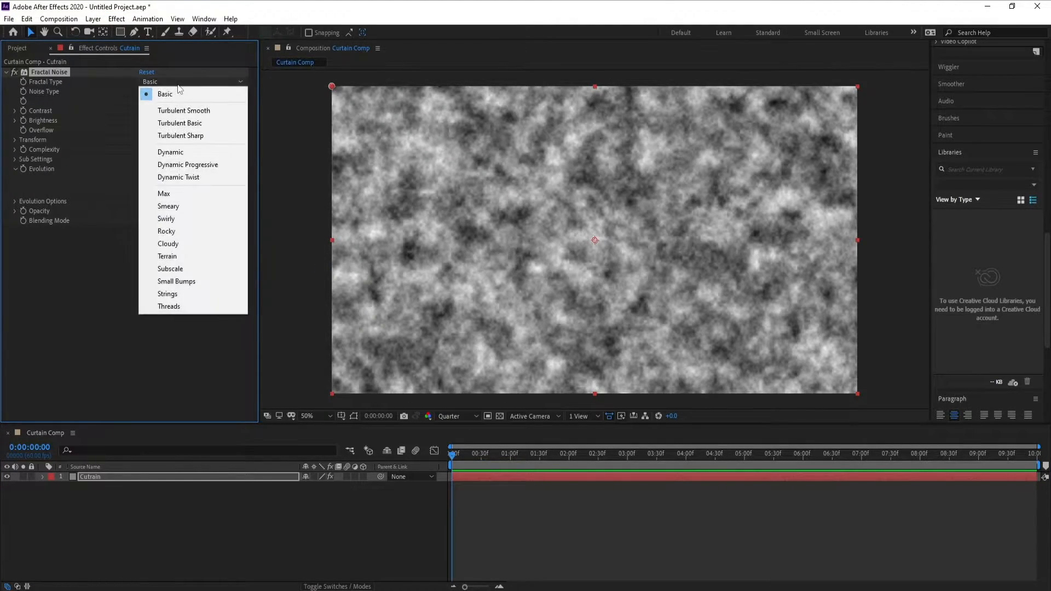
left_click(216, 277)
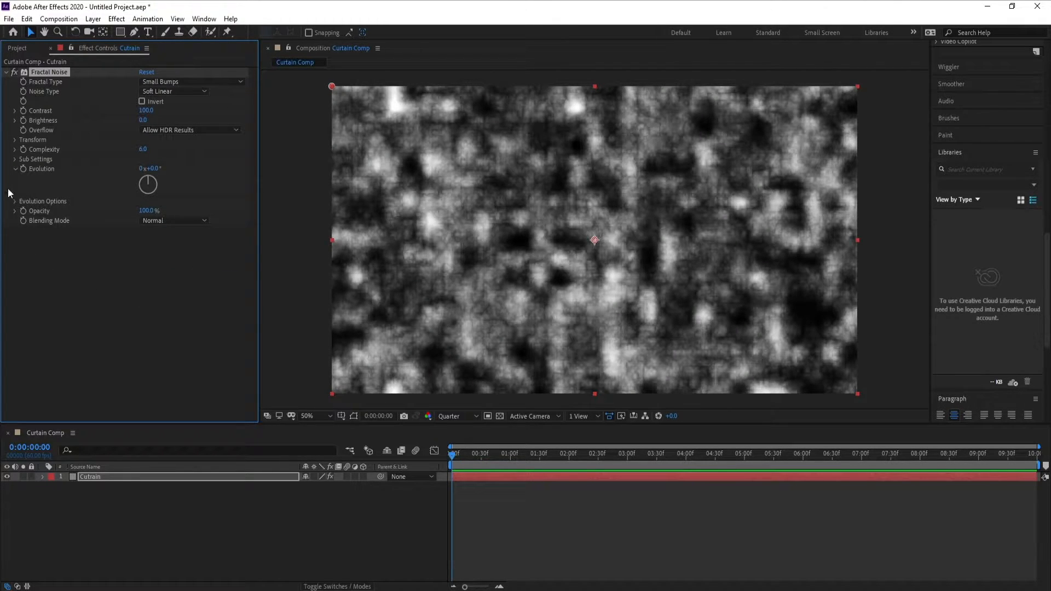
Turn off uniform scaling in the Fractal Noise transform and set scale width to 50 and scale height to 1500.
left_click(14, 141)
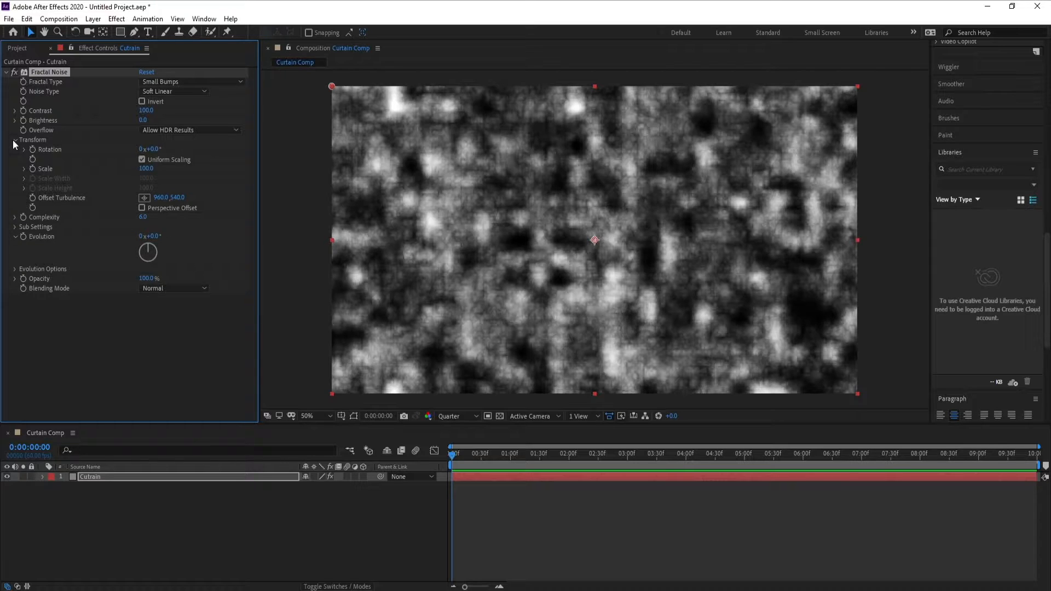
left_click(142, 159)
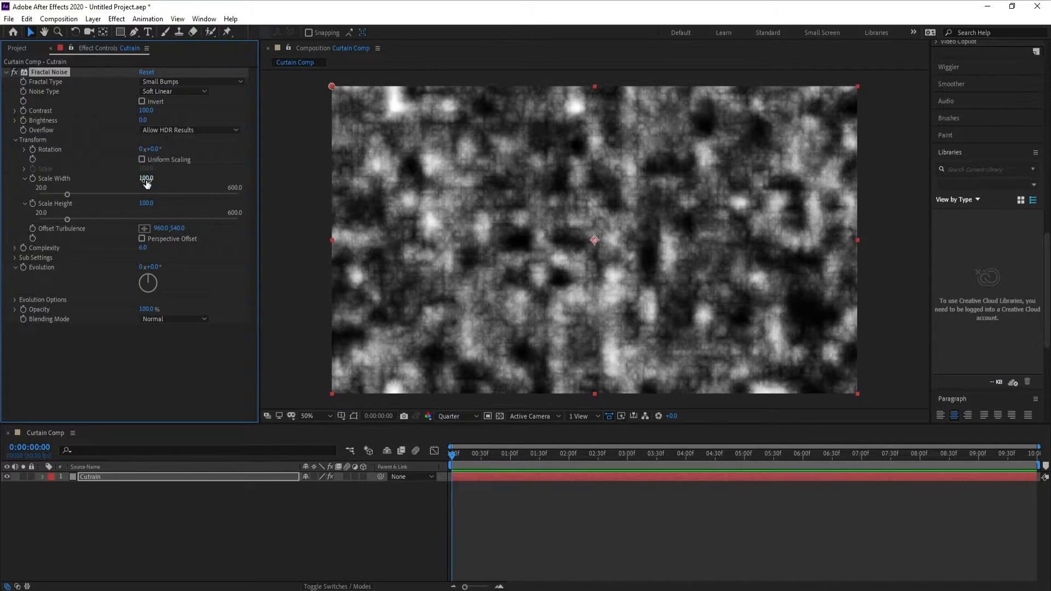
left_click(152, 179)
type("50")
left_click(147, 203)
type("1")
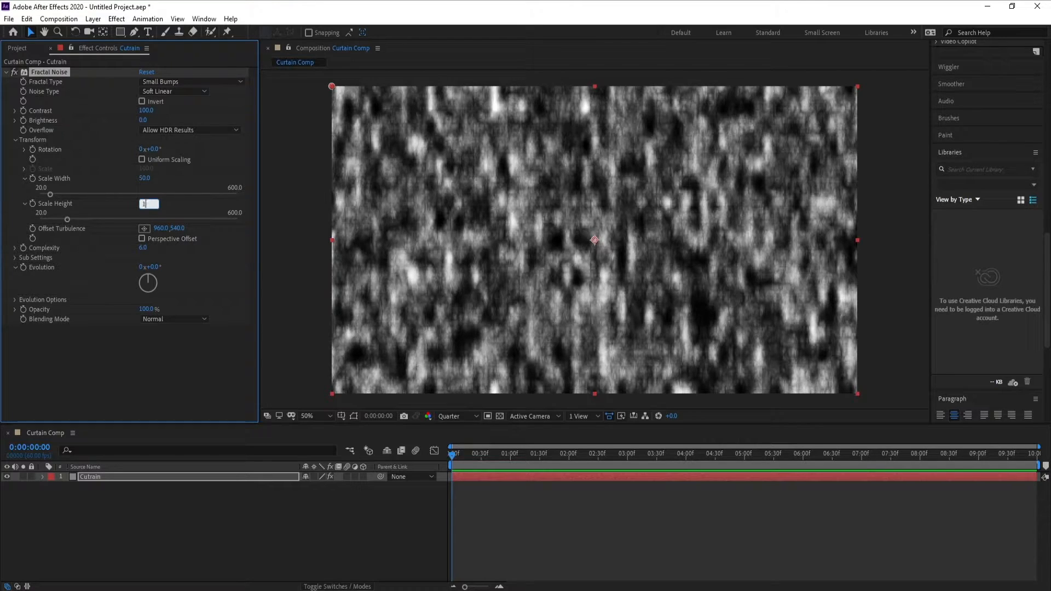
type("500")
left_click(100, 350)
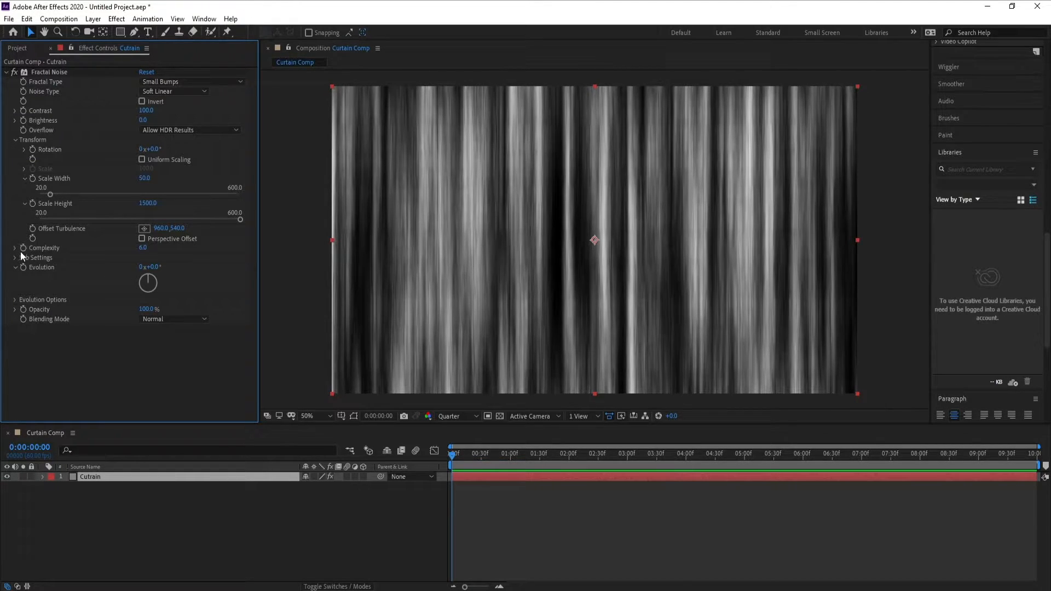
Set the Fractal Noise complexity to 2.
left_click(146, 249)
type("2")
key("Return")
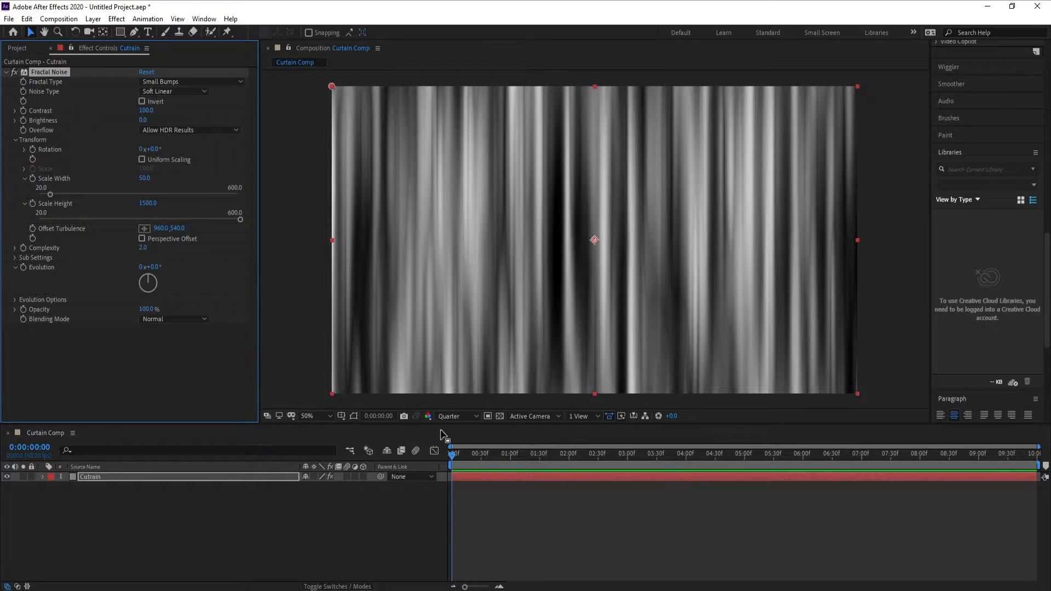
Keyframe the noise Evolution from 0 at the first frame to 2 revolutions at the last frame, and scrub through to check it.
left_click(452, 461)
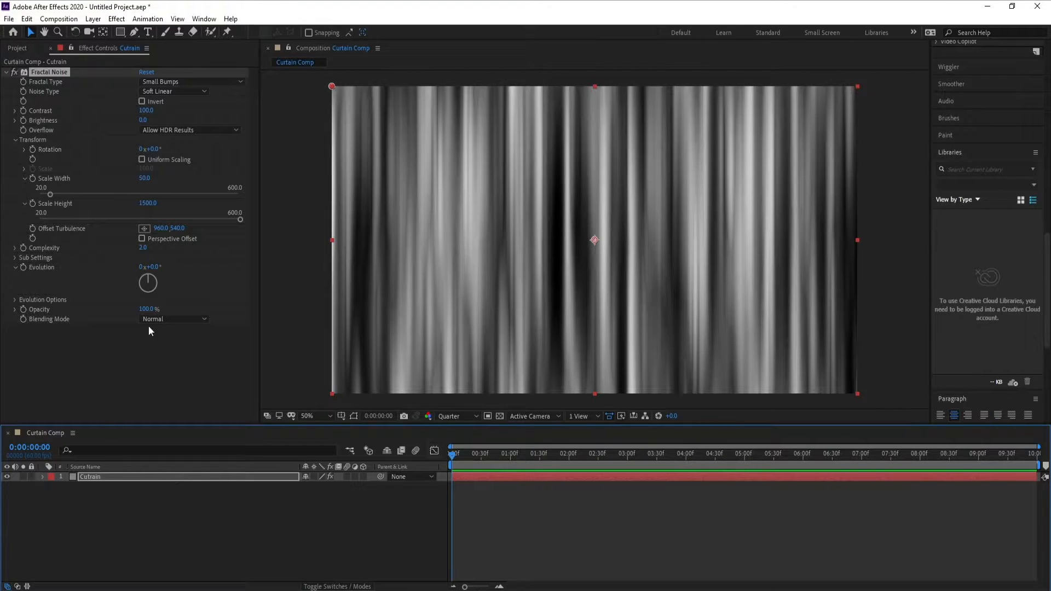
left_click(24, 267)
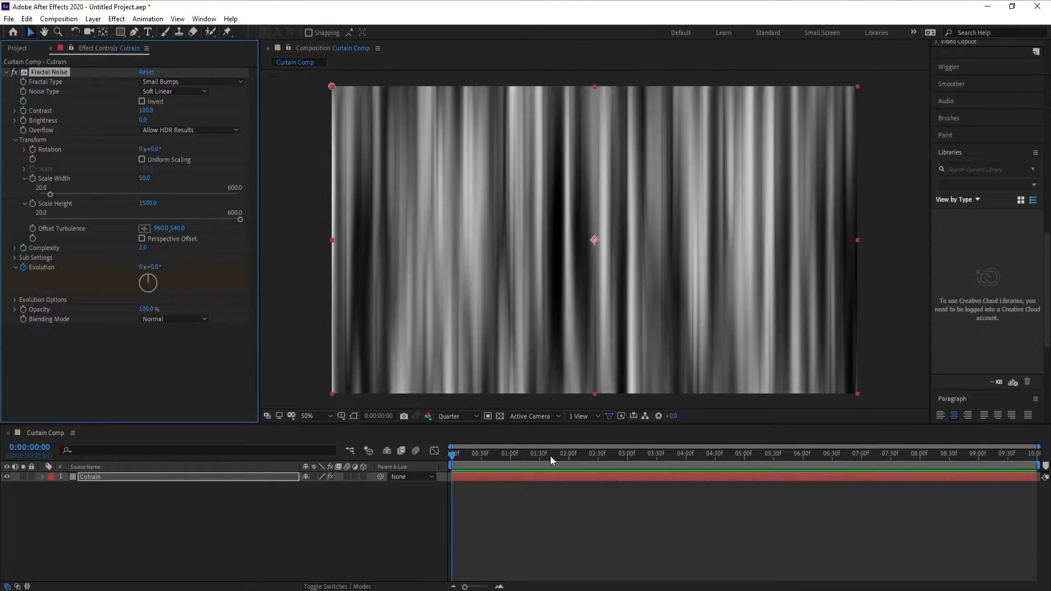
left_click_drag(682, 455, 1037, 455)
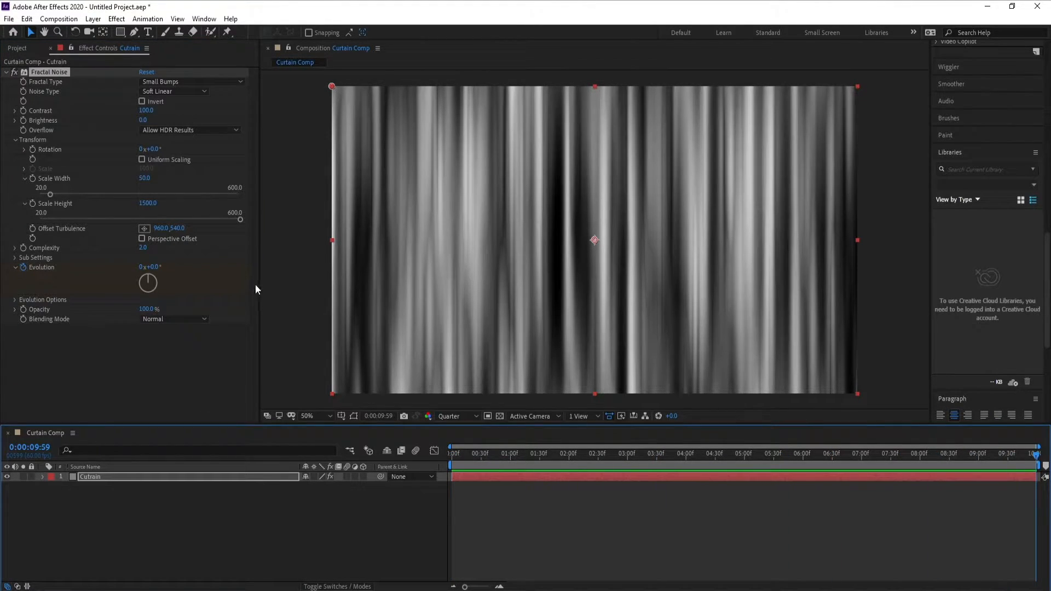
left_click(143, 268)
type("2")
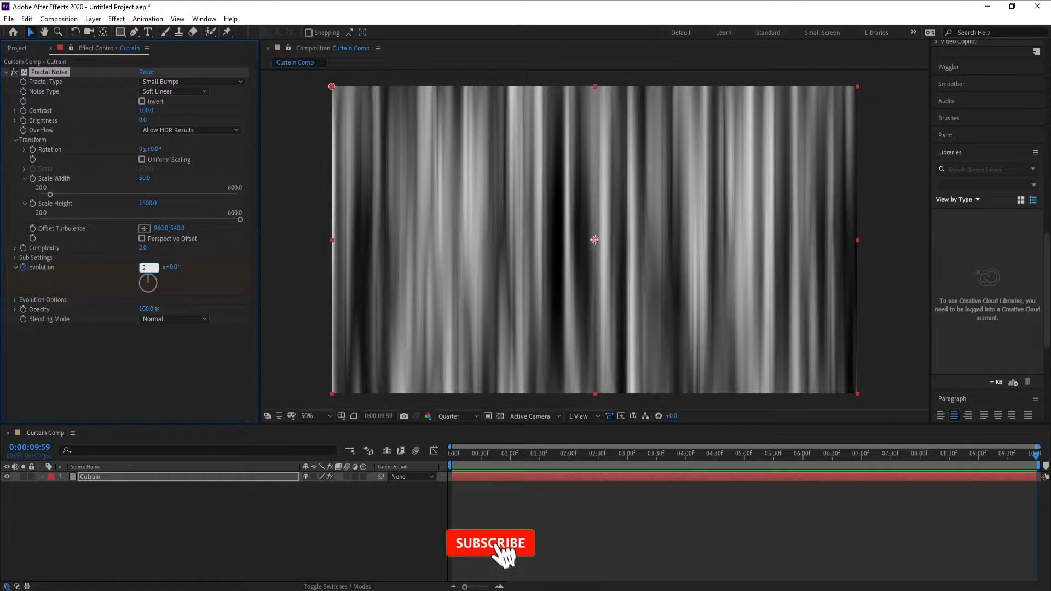
key("Return")
left_click(601, 454)
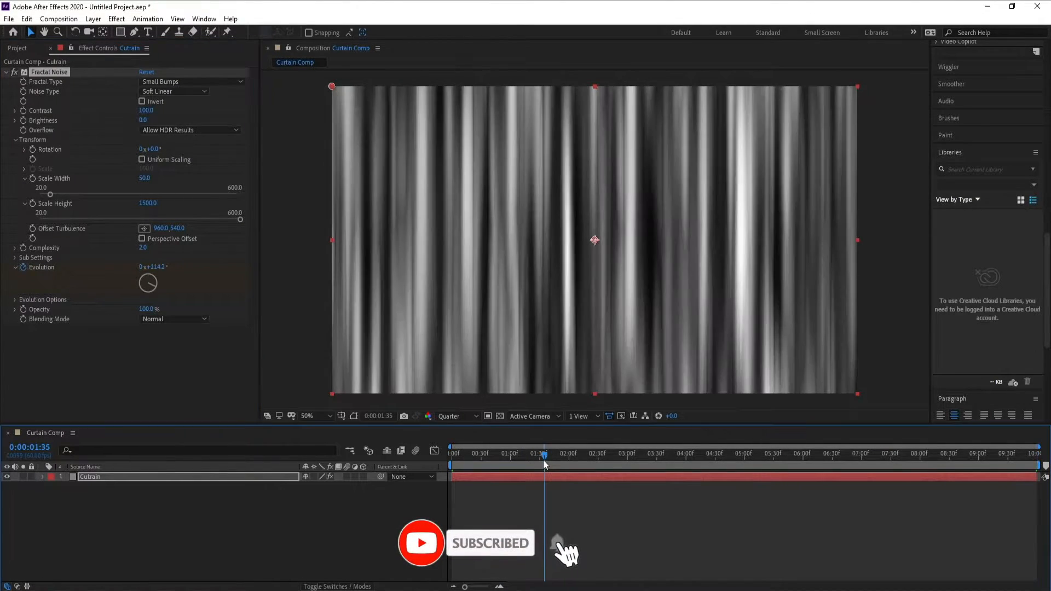
left_click_drag(627, 461, 396, 475)
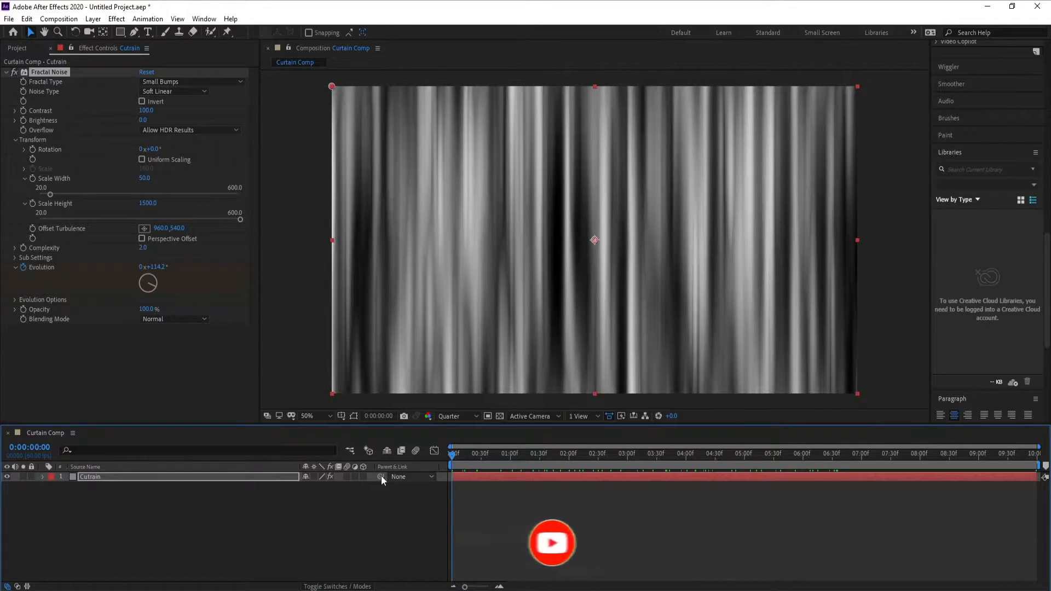
Pre-compose the Cutrain layer as Cutrain Comp 2, moving all attributes into the new composition.
left_click(93, 474)
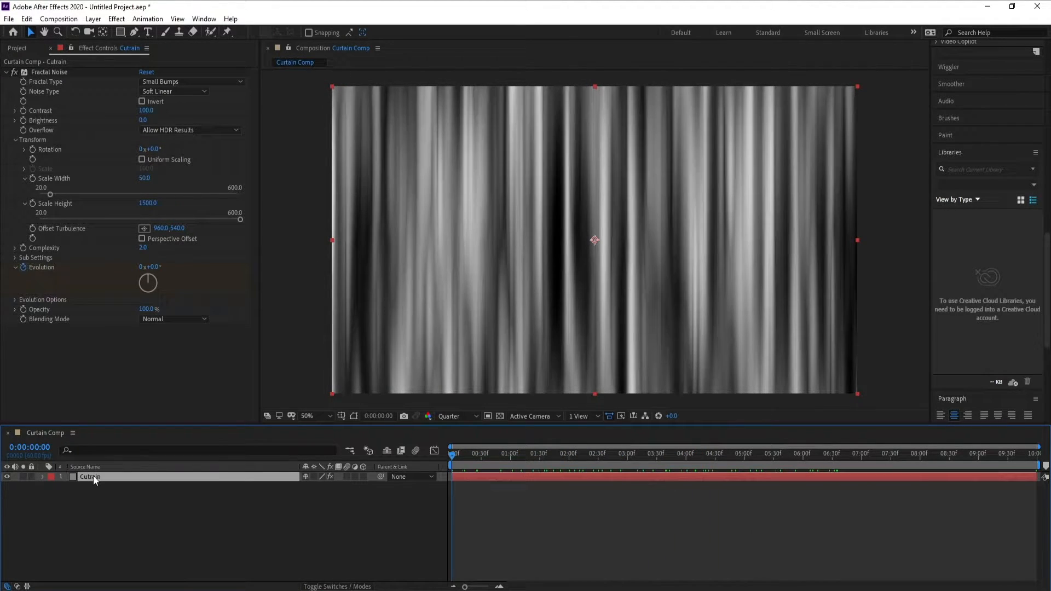
right_click(93, 475)
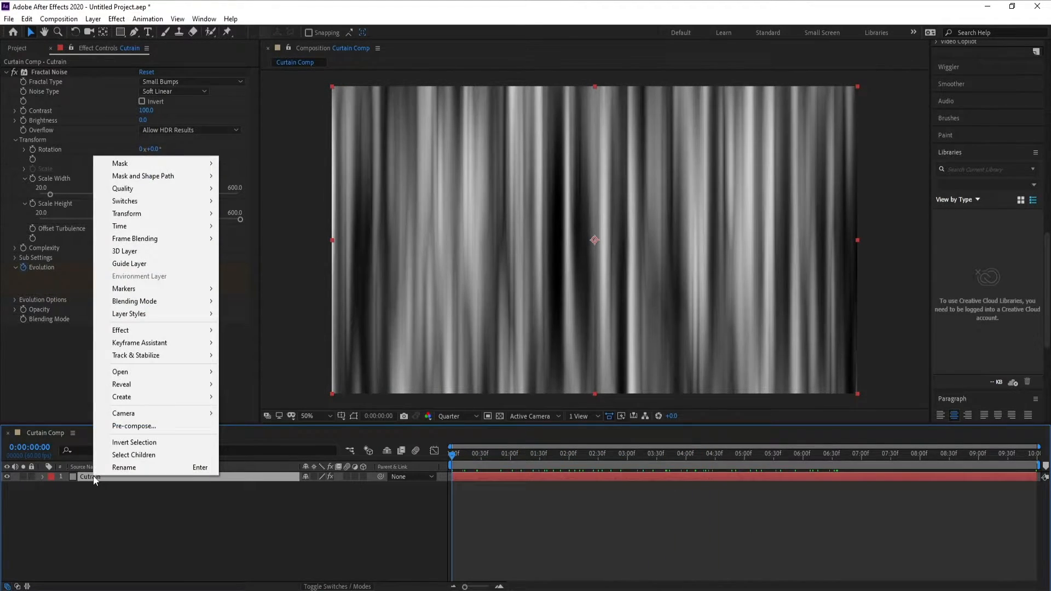
left_click(141, 427)
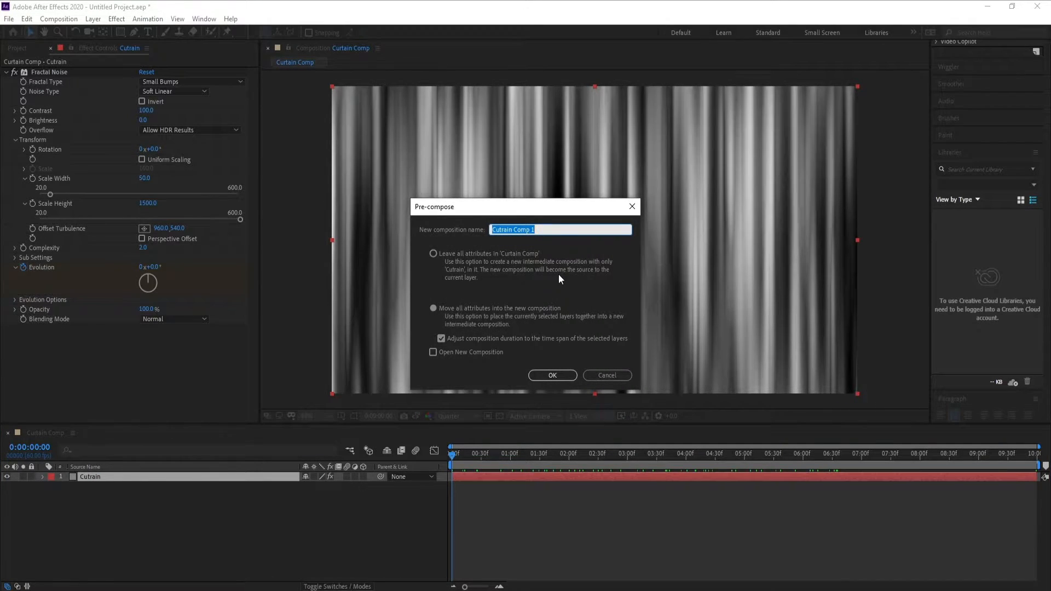
left_click(535, 230)
key("BackSpace")
key("BackSpace")
type("2")
left_click(550, 376)
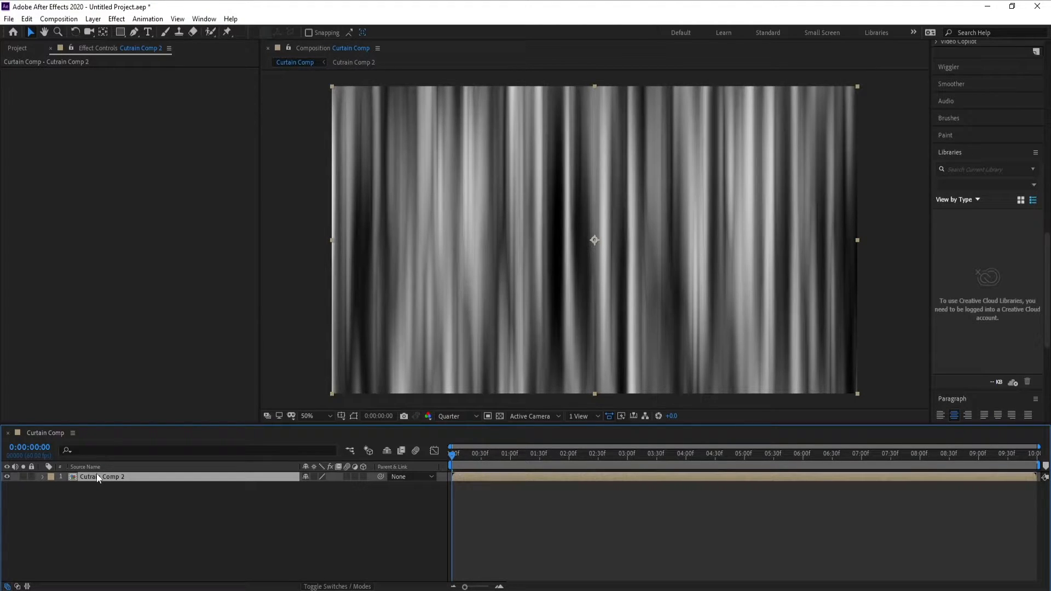
Apply the Displacement Map effect to the Cutrain Comp 2 layer and set its maximum horizontal displacement to 0.
left_click(116, 19)
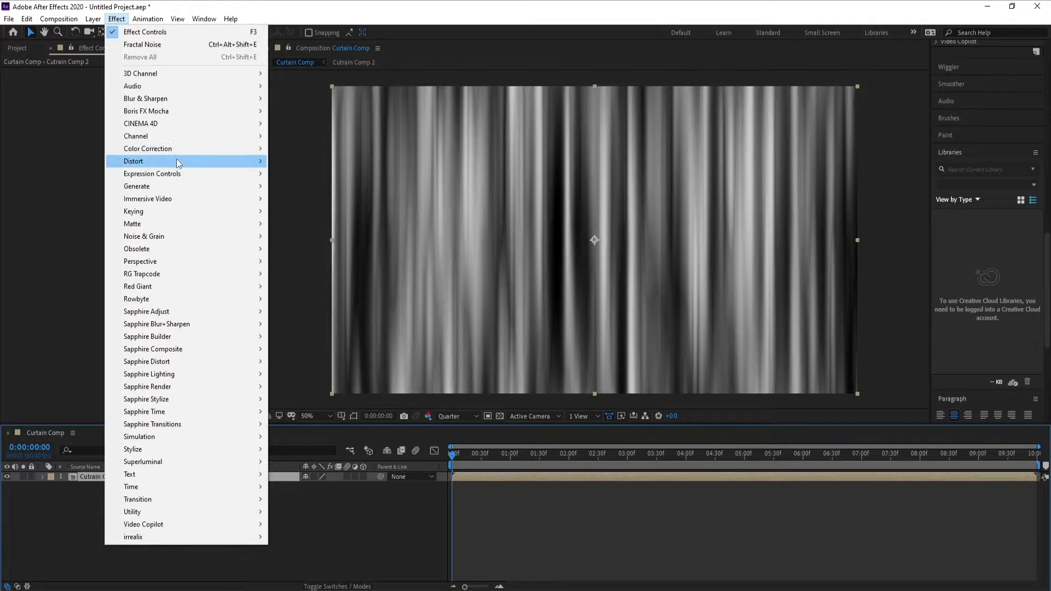
mouse_move(176, 162)
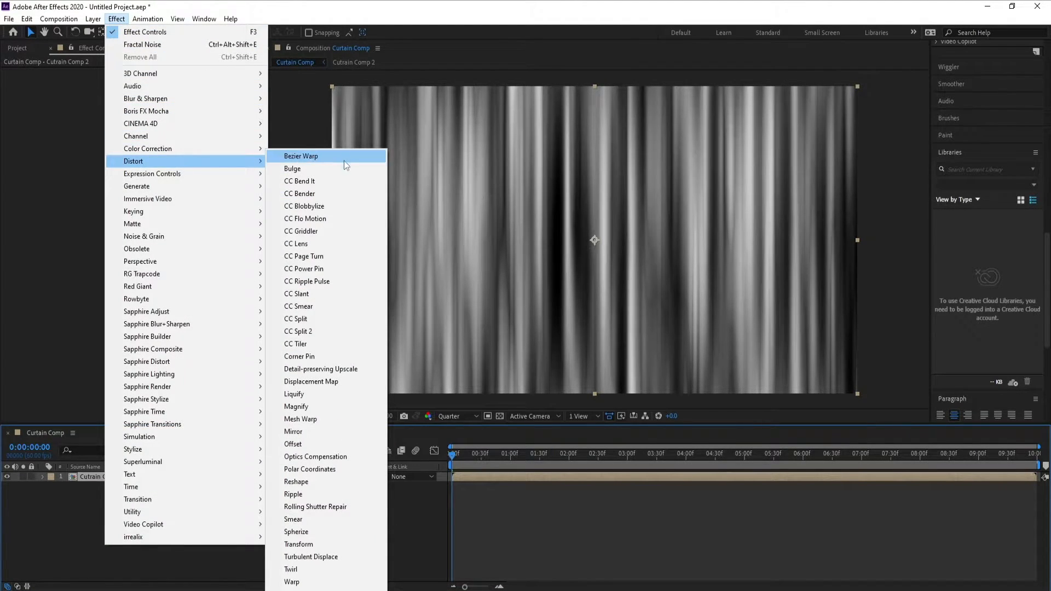
left_click(356, 387)
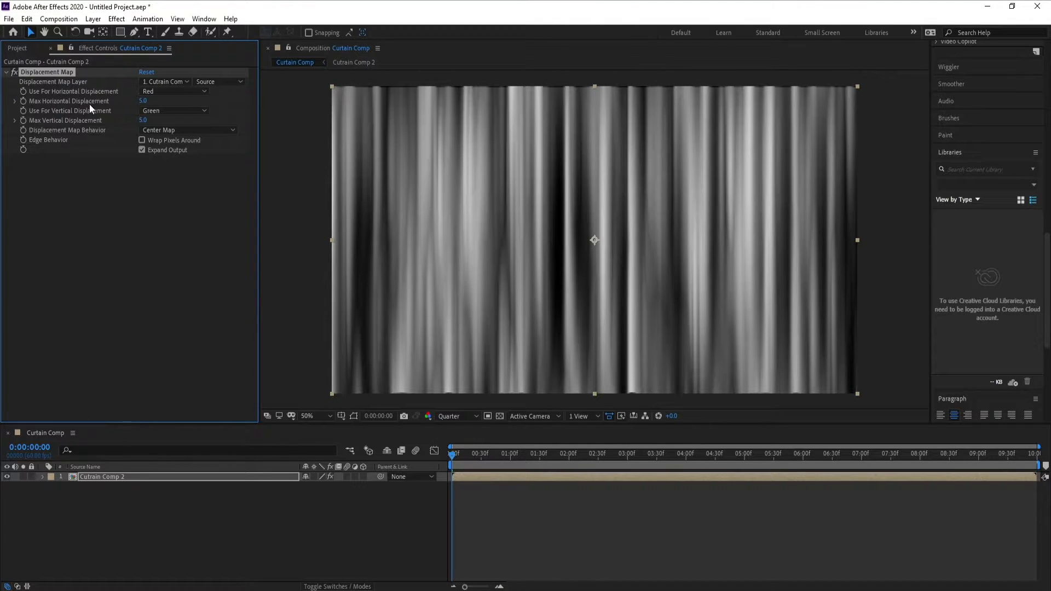
left_click_drag(142, 102, 143, 102)
left_click(143, 103)
type("0")
key("Return")
Set the maximum vertical displacement to -40, switch the preview resolution to Full, and preview the curtain's movement.
left_click_drag(144, 121, 126, 124)
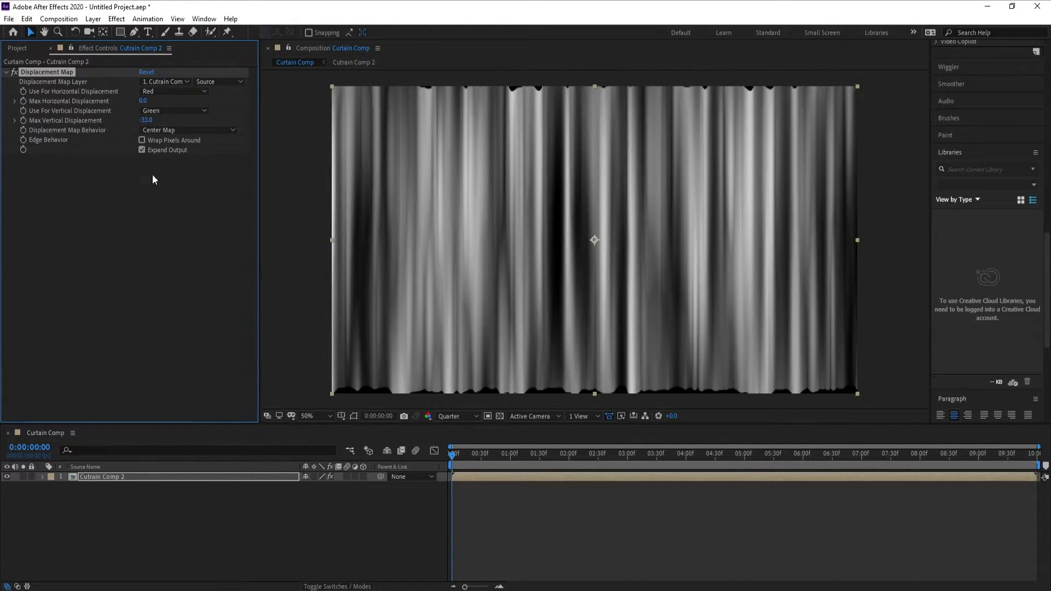
left_click(454, 417)
left_click(456, 443)
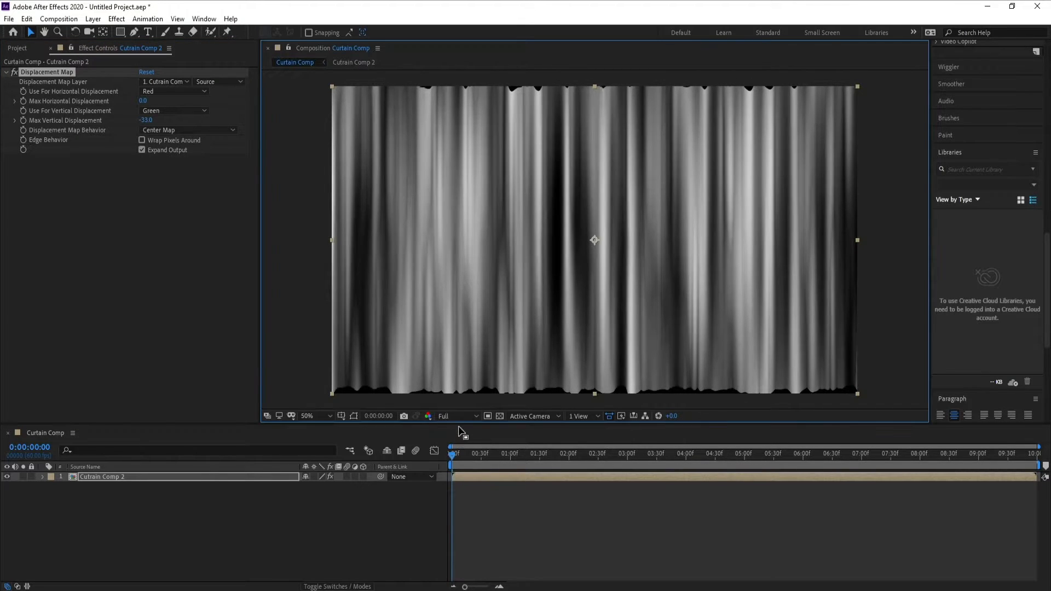
left_click_drag(148, 121, 145, 121)
left_click(148, 121)
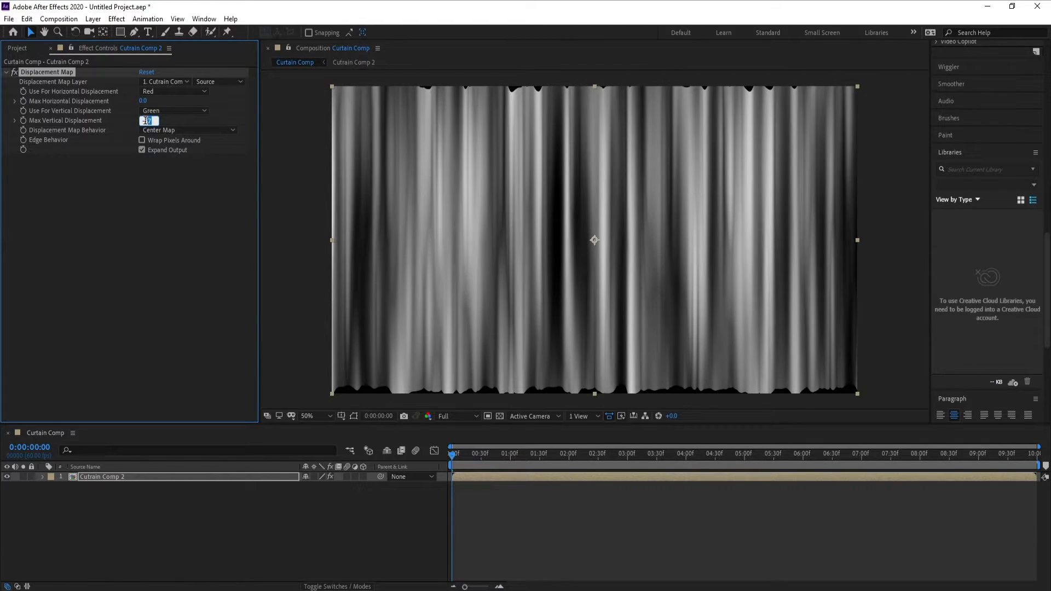
type("40.0")
left_click_drag(452, 458, 435, 472)
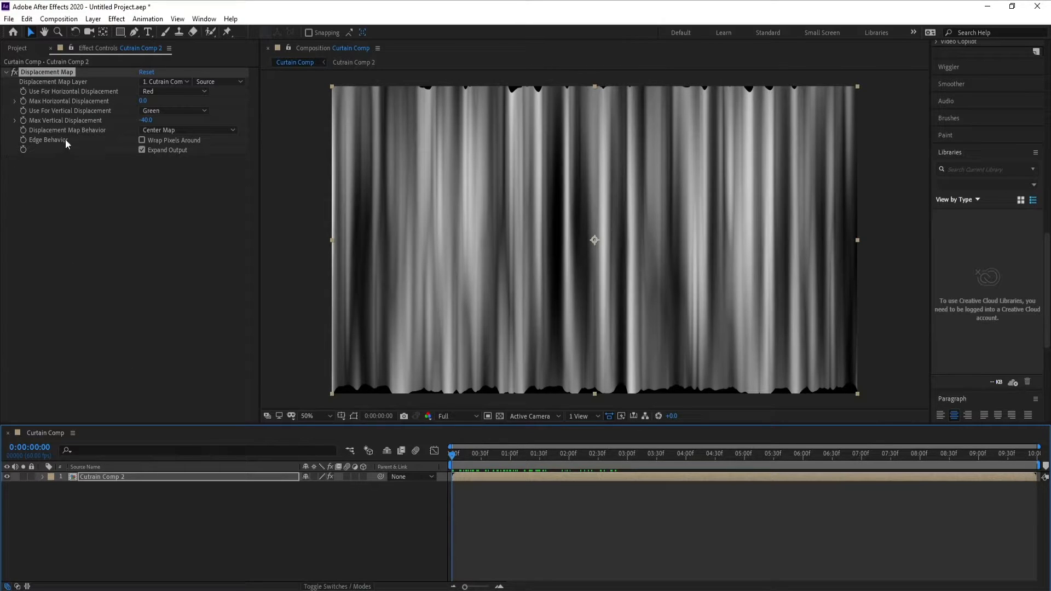
Use Luminance as the source channel for vertical displacement and check the result from the start of the timeline.
left_click(157, 112)
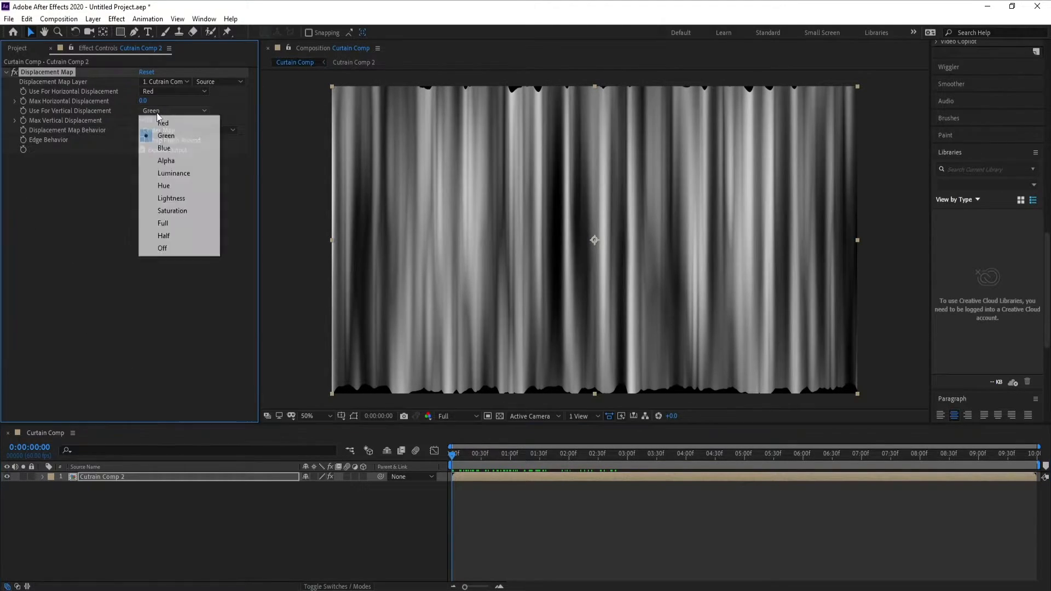
left_click(134, 187)
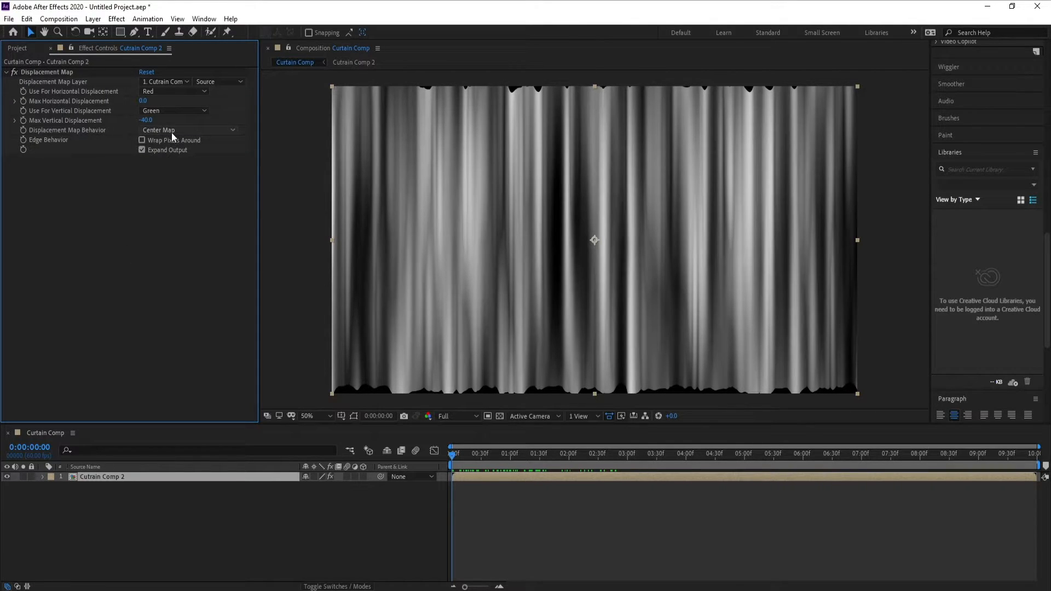
left_click(170, 111)
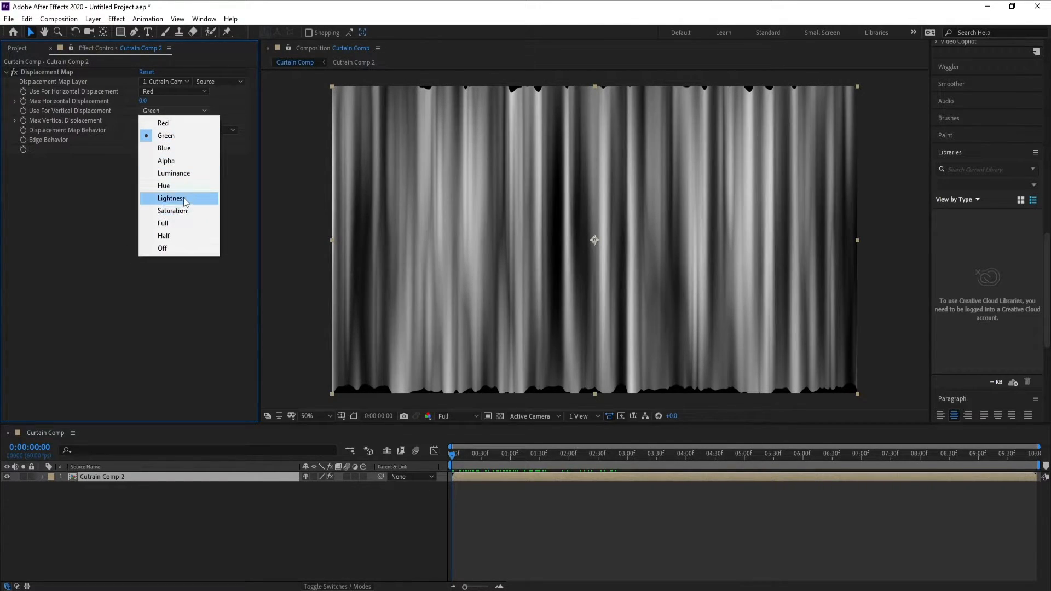
left_click(173, 173)
left_click_drag(469, 455, 448, 462)
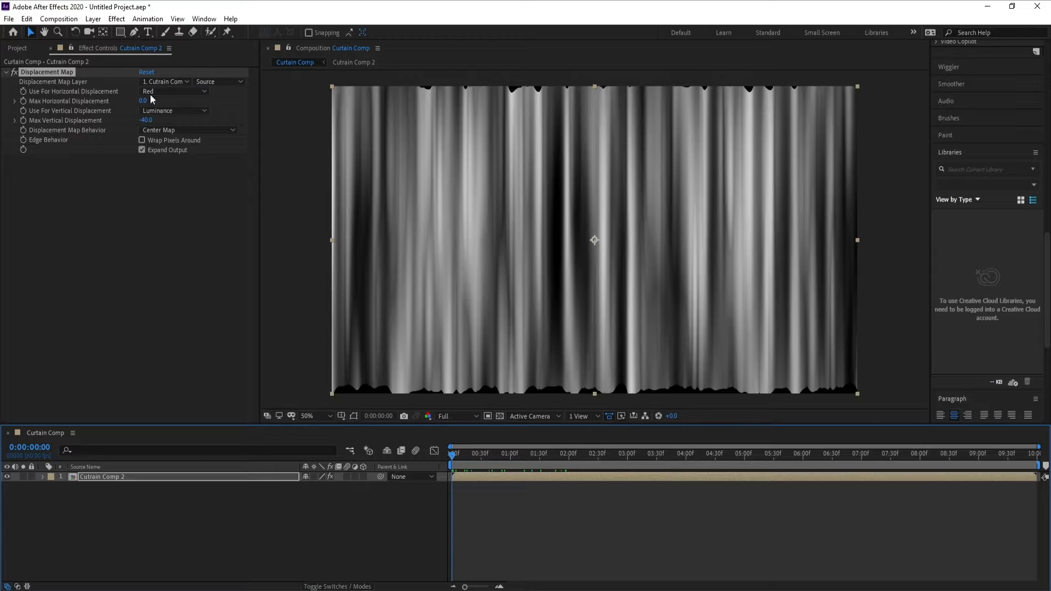
Apply the Colorama color correction effect to the Cutrain Comp 2 layer.
left_click(2, 76)
left_click(4, 73)
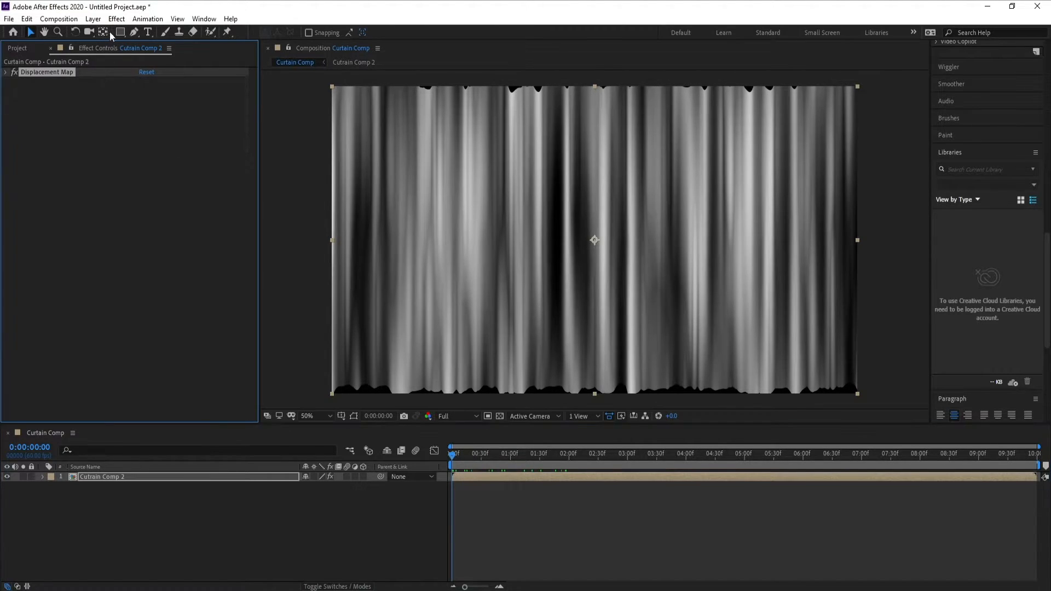
left_click(122, 21)
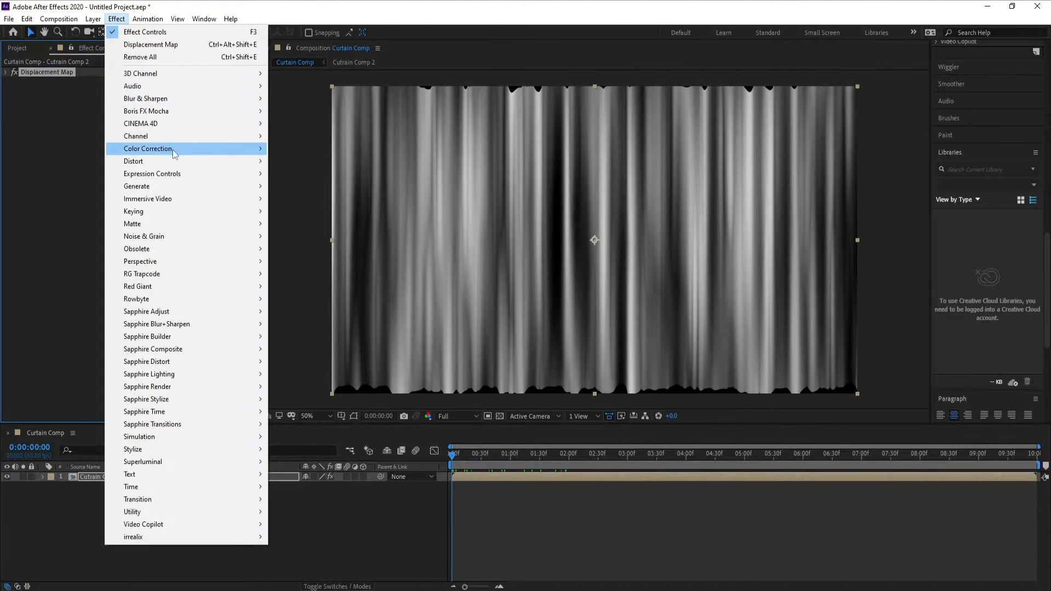
mouse_move(173, 149)
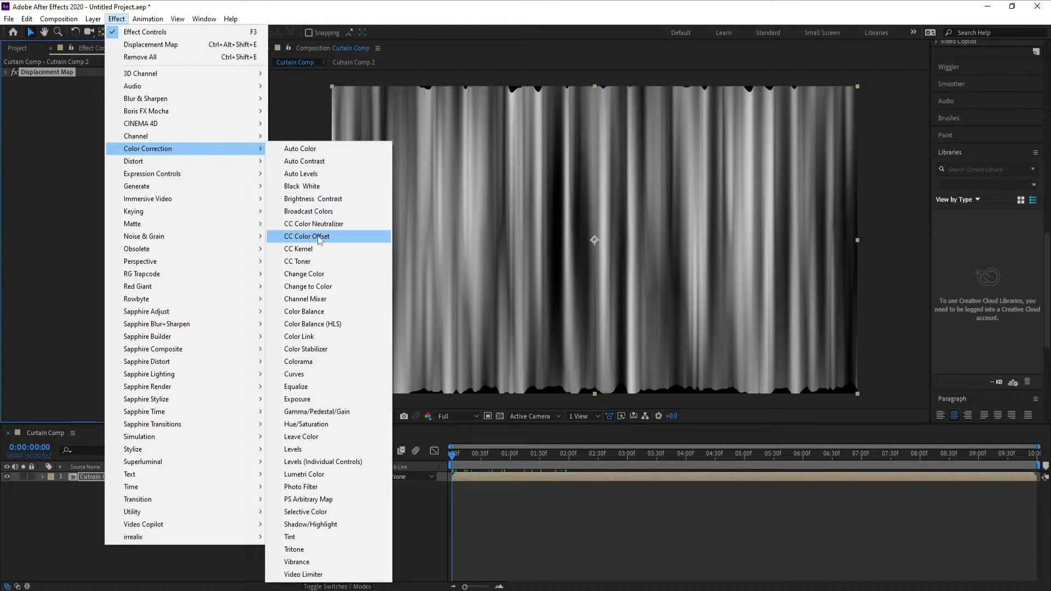
left_click(297, 363)
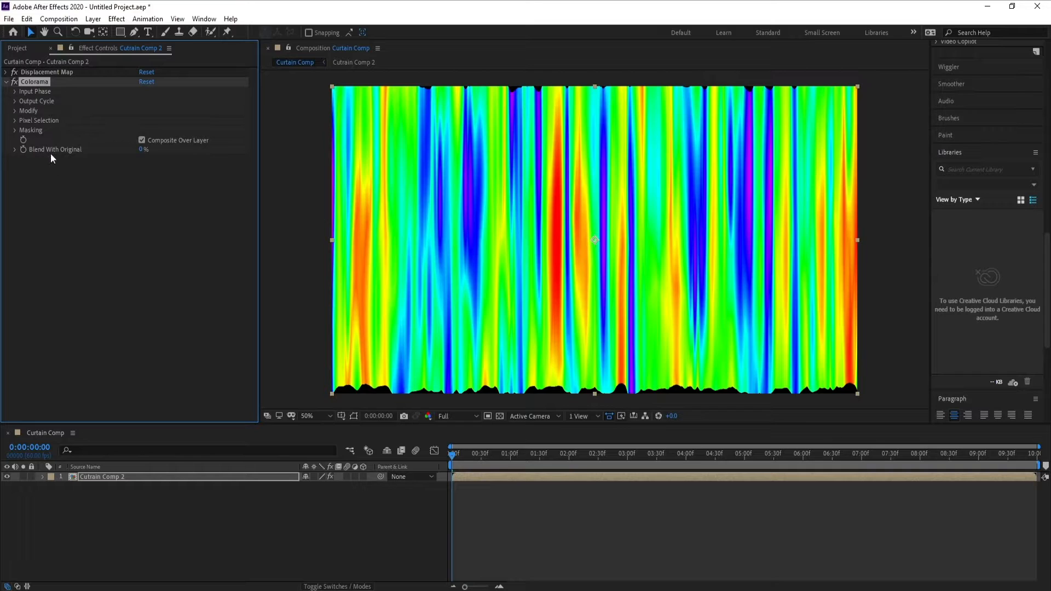
Reduce Colorama's output cycle to red, yellow and cyan by removing blue, magenta and green, with yellow about halfway between the other two.
left_click(14, 100)
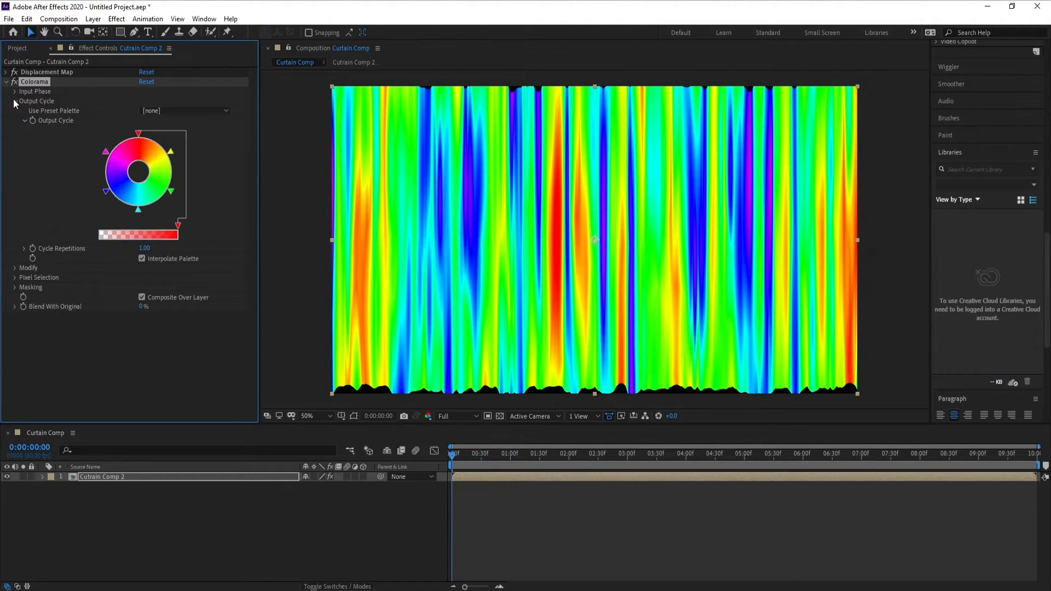
left_click_drag(104, 191, 123, 206)
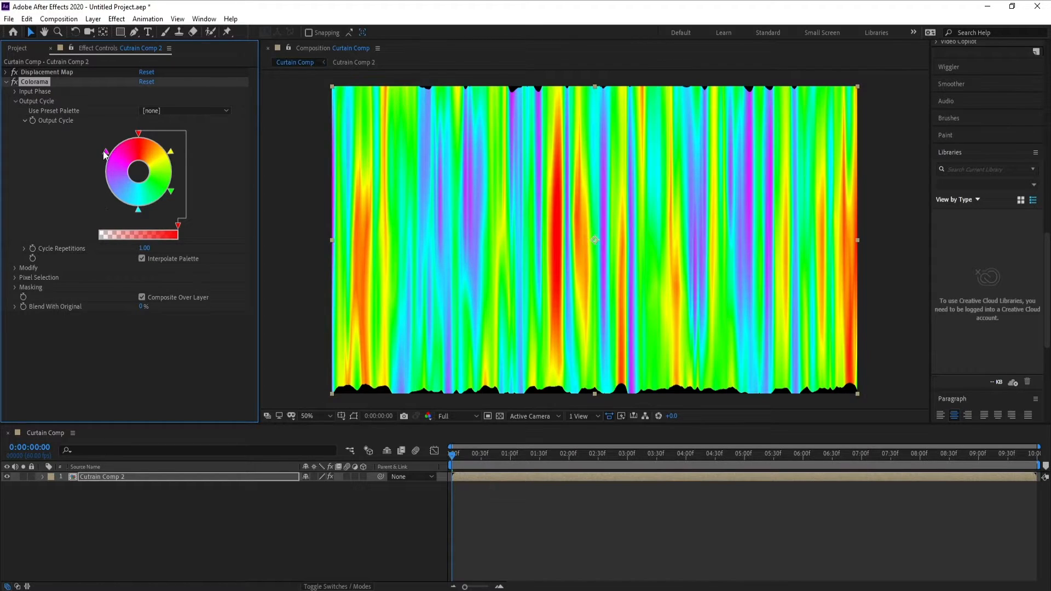
left_click_drag(105, 155, 132, 249)
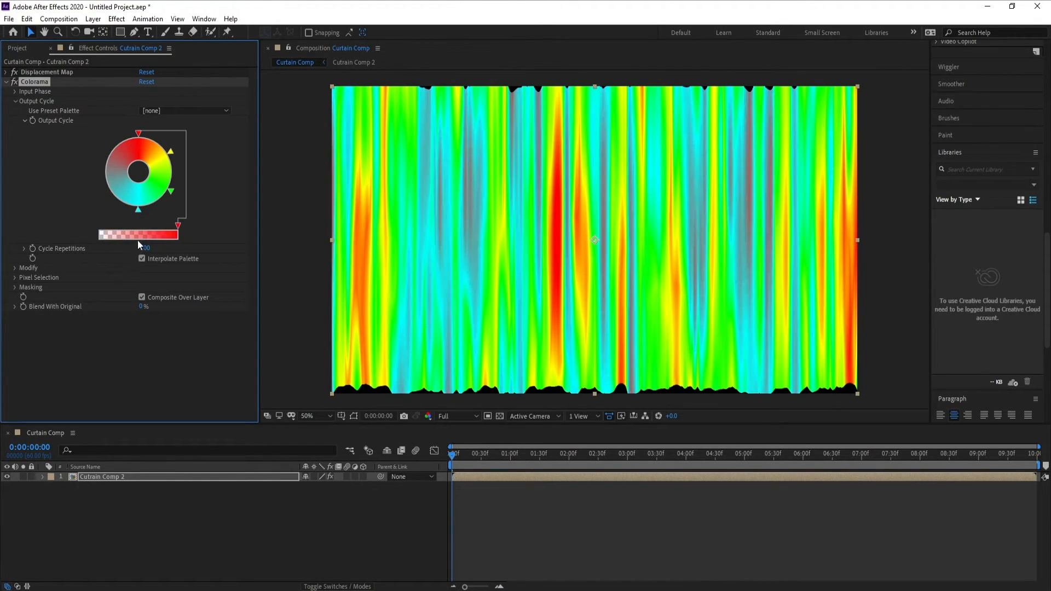
left_click_drag(172, 193, 177, 212)
left_click_drag(171, 152, 177, 178)
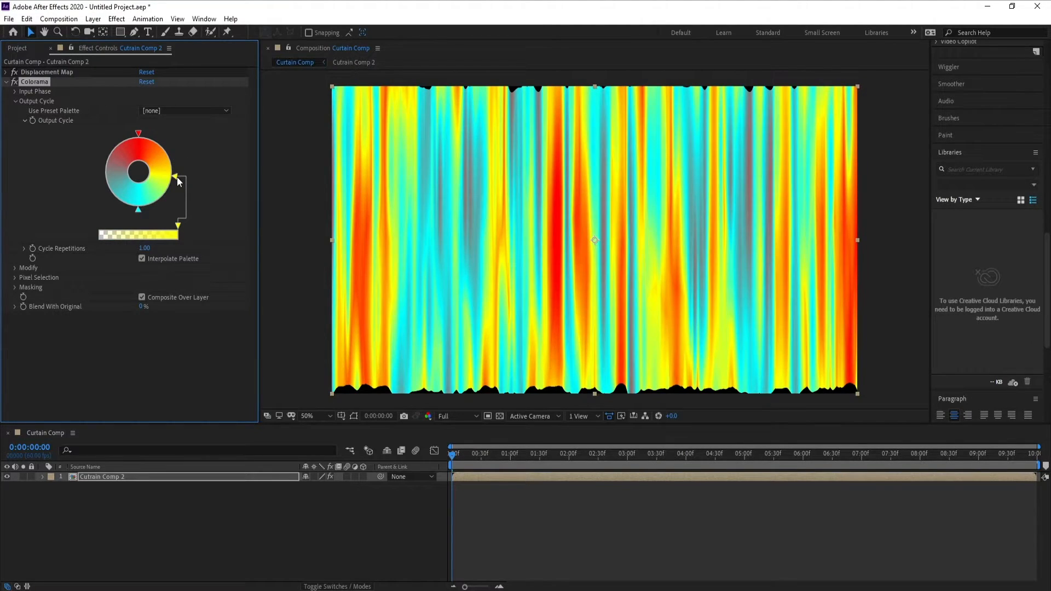
Change the output cycle's pure red color to dark red with RGB 89, 0, 2.
double_click(140, 142)
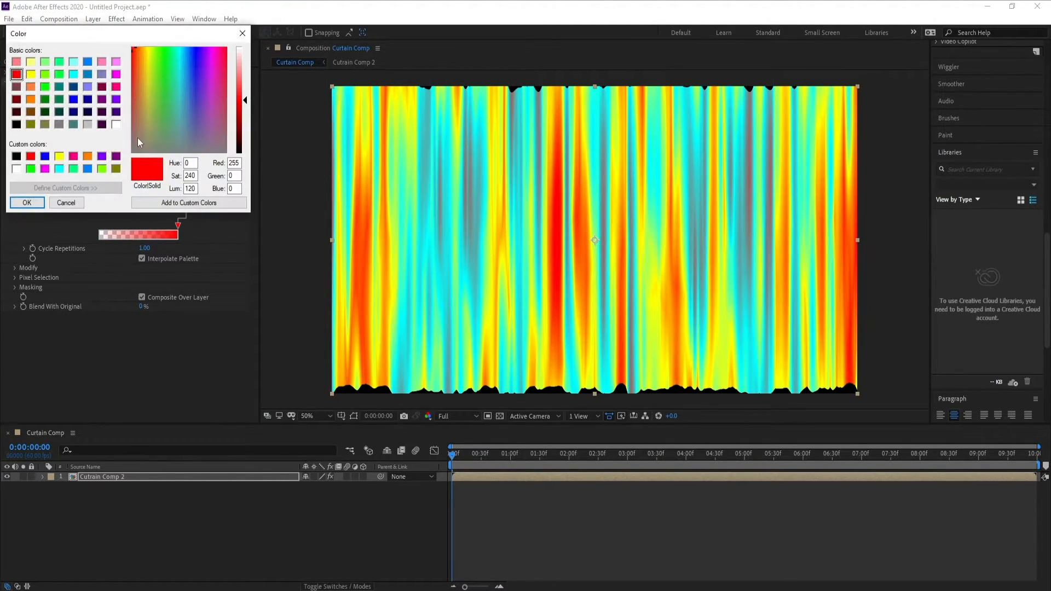
left_click(226, 48)
left_click_drag(244, 100, 244, 133)
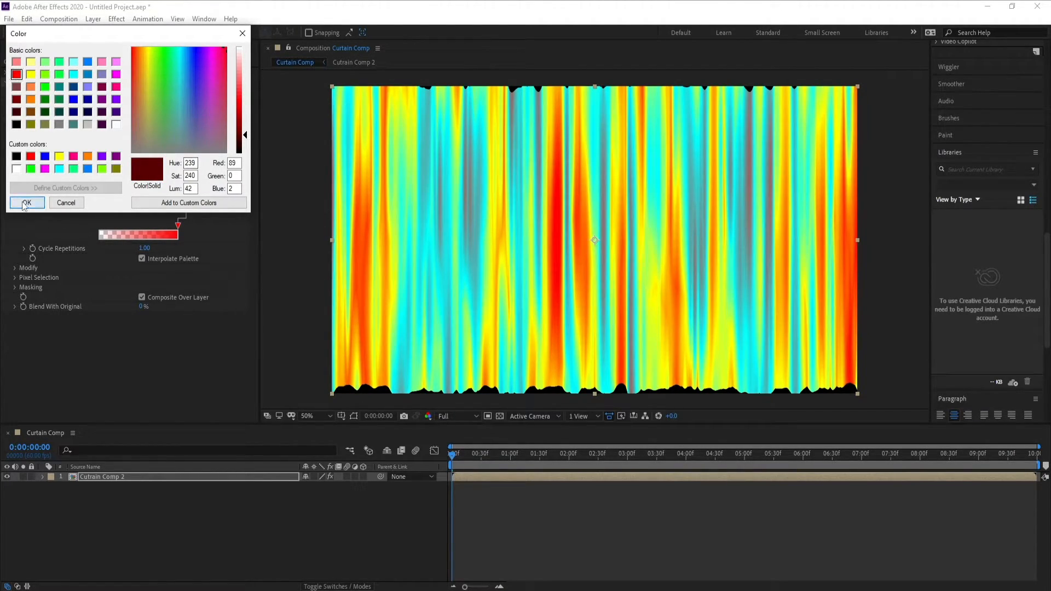
left_click(27, 203)
Change the output cycle's yellow color to red with RGB 193, 0, 5.
left_click(176, 176)
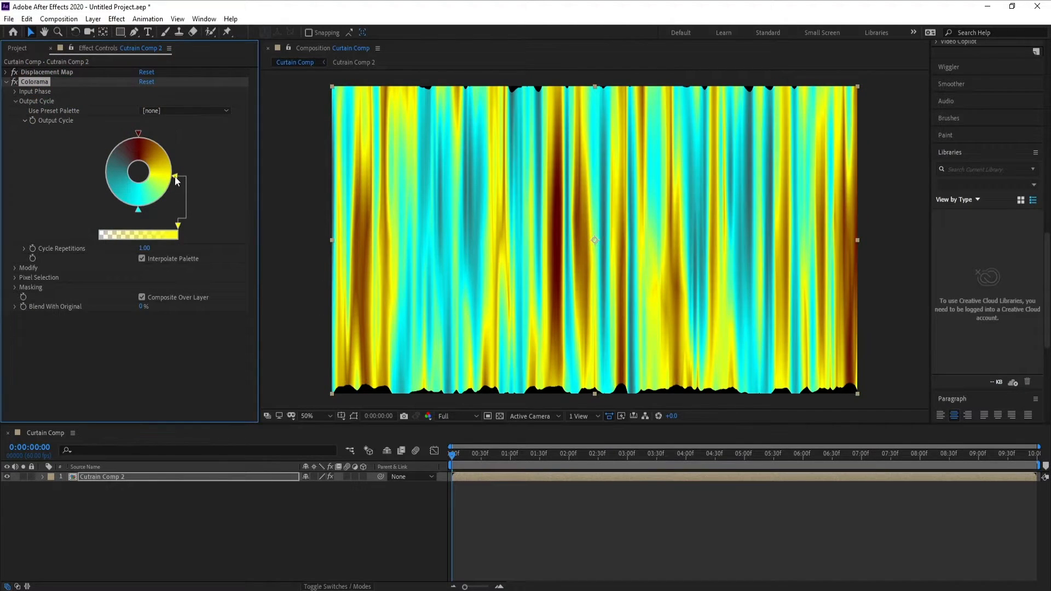
double_click(176, 176)
left_click_drag(216, 86, 226, 47)
left_click_drag(245, 101, 244, 115)
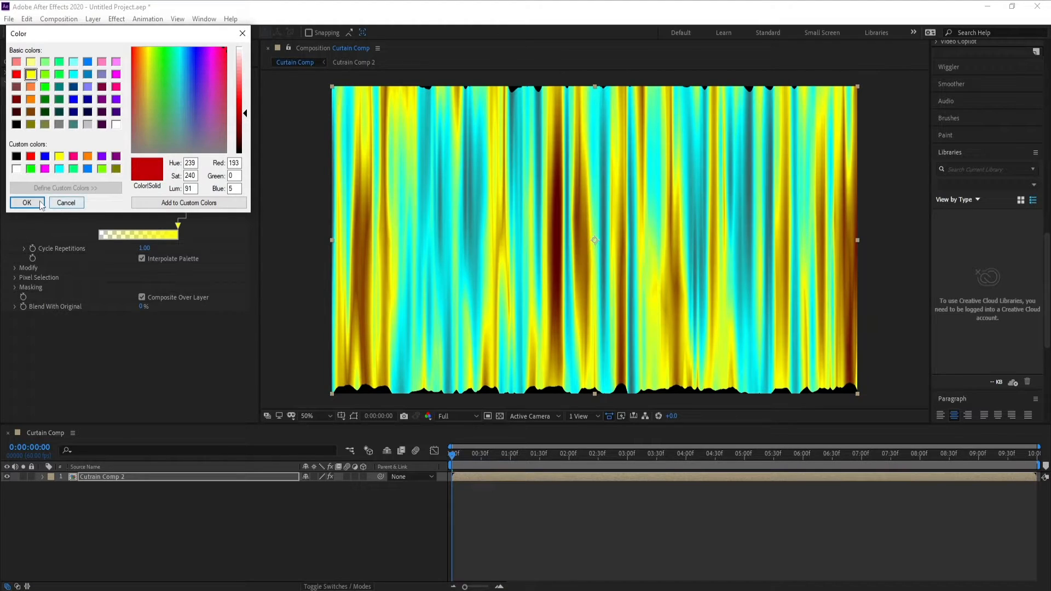
left_click(26, 203)
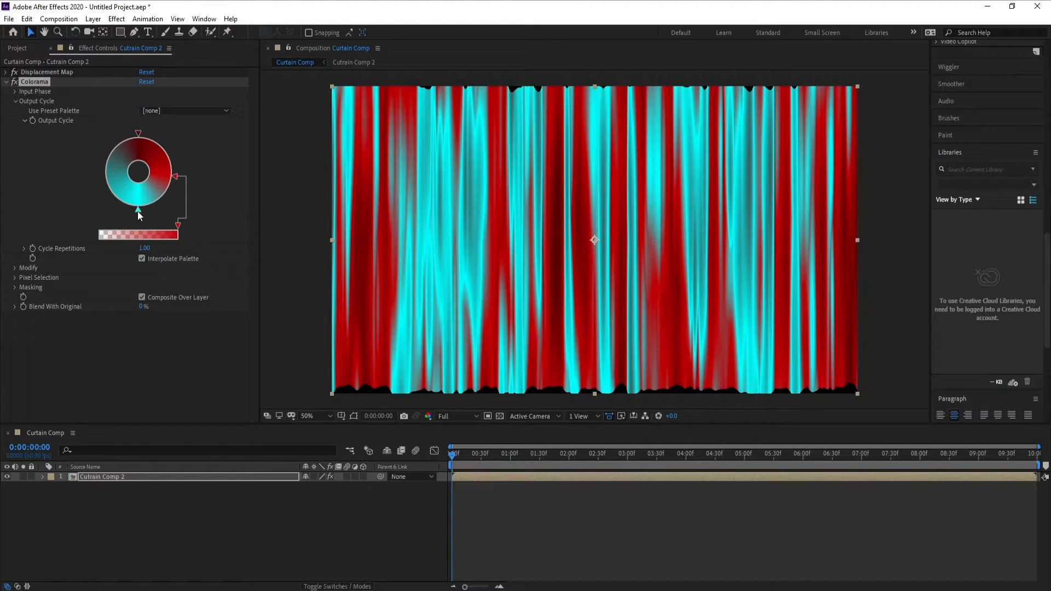
Change the output cycle's cyan color to a bright red and check the curtain up to about 0:00:02:07.
double_click(138, 212)
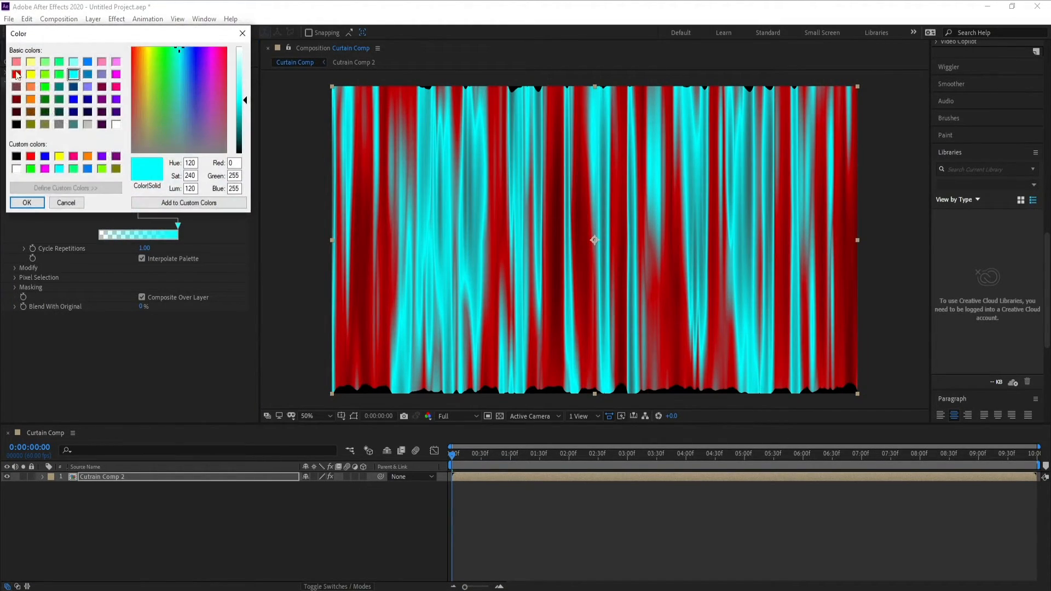
left_click(17, 62)
left_click_drag(241, 96, 243, 101)
left_click(39, 204)
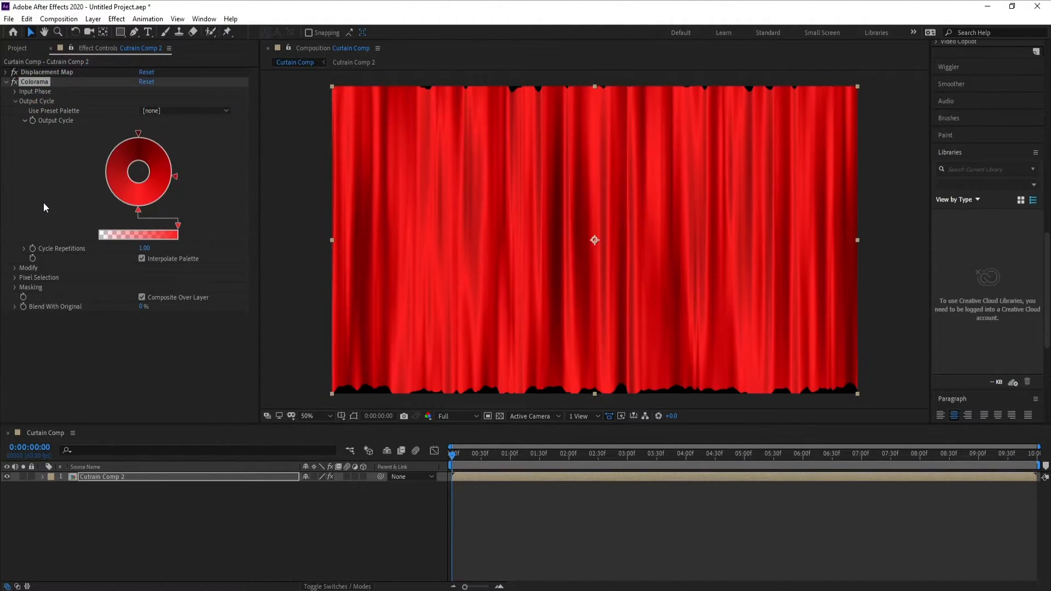
left_click_drag(453, 462, 575, 464)
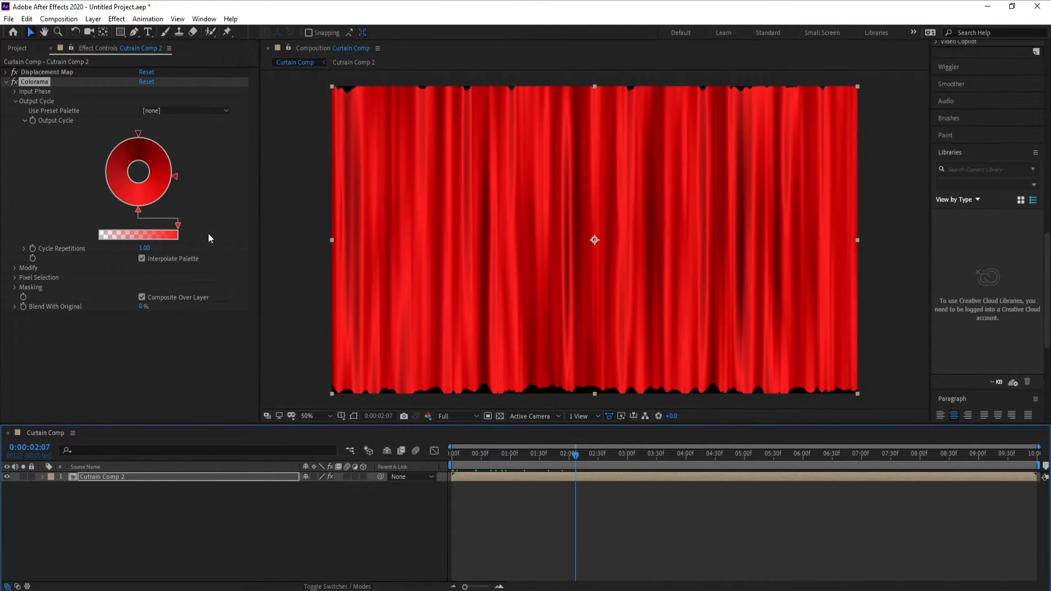
Darken the output cycle's darkest red to RGB 55, 0, 1 and its middle red to RGB 147, 0, 3.
left_click(140, 135)
double_click(139, 133)
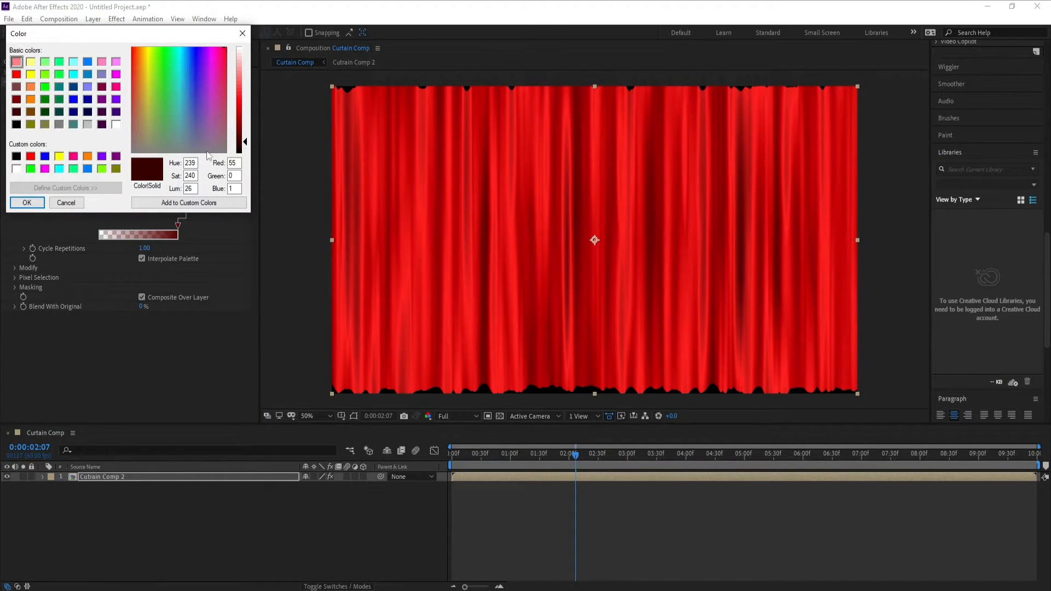
left_click(26, 202)
left_click(178, 179)
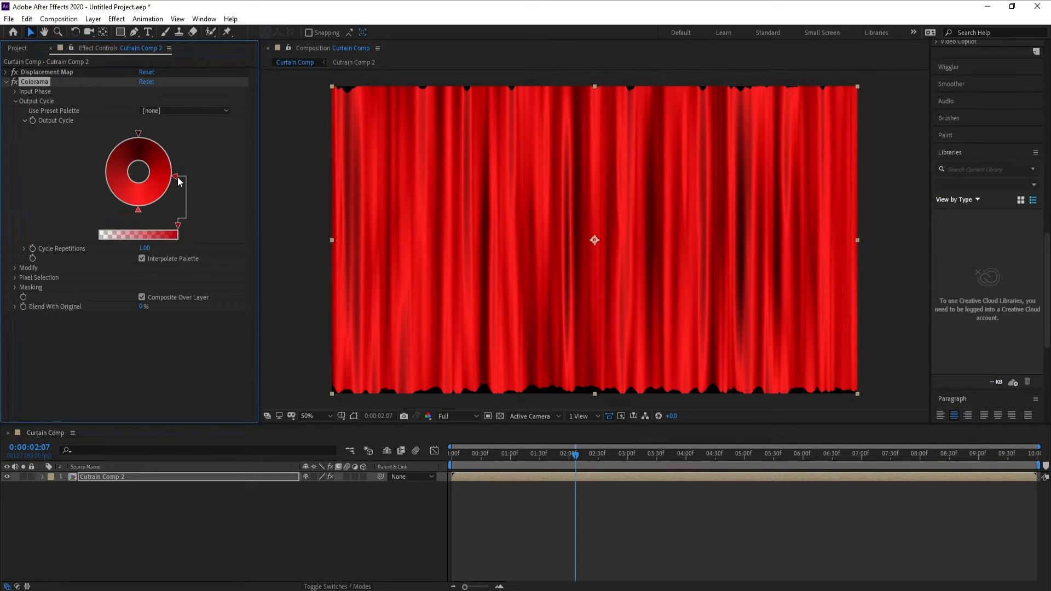
double_click(176, 177)
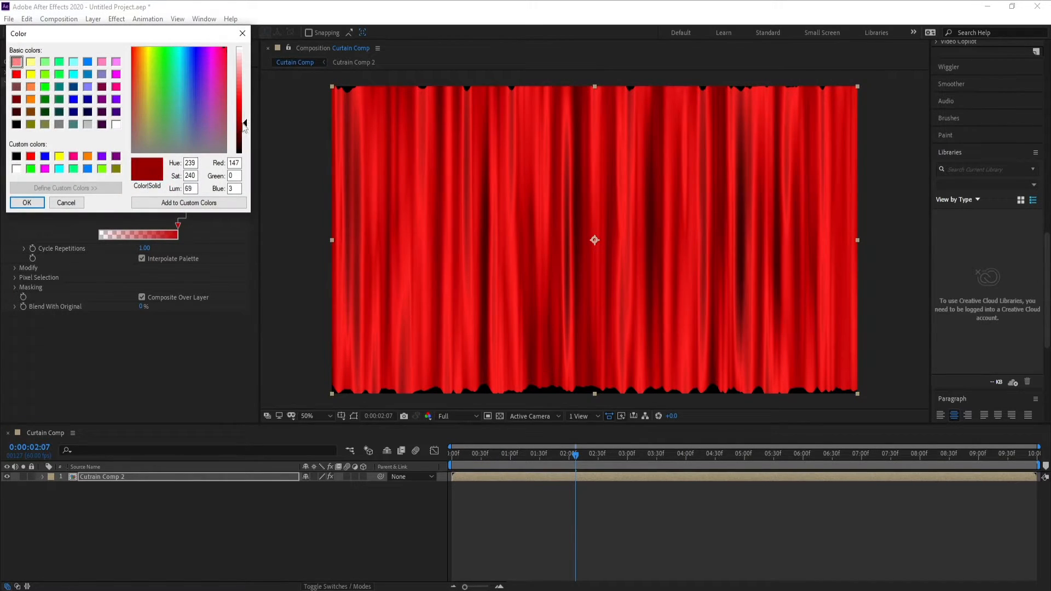
left_click(38, 203)
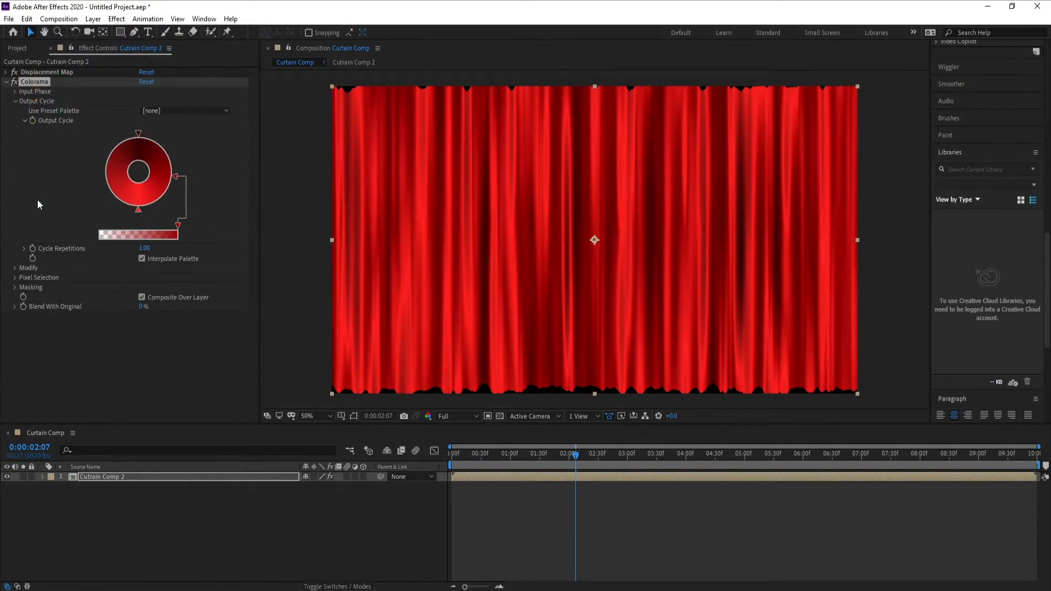
Darken the output cycle's brightest red to RGB 215, 0, 0 and collapse the Colorama settings.
double_click(139, 209)
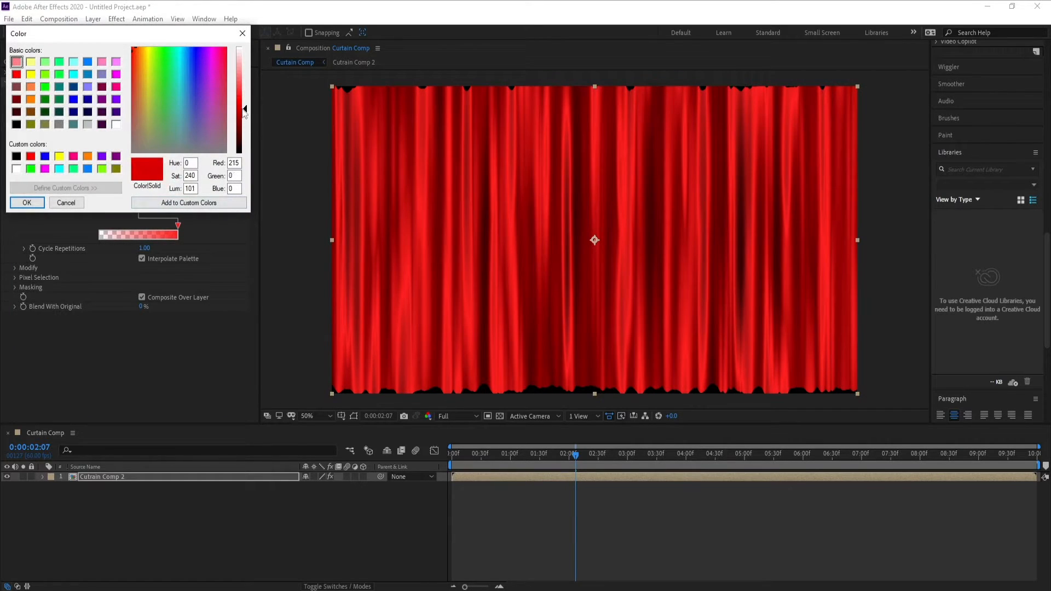
left_click(31, 200)
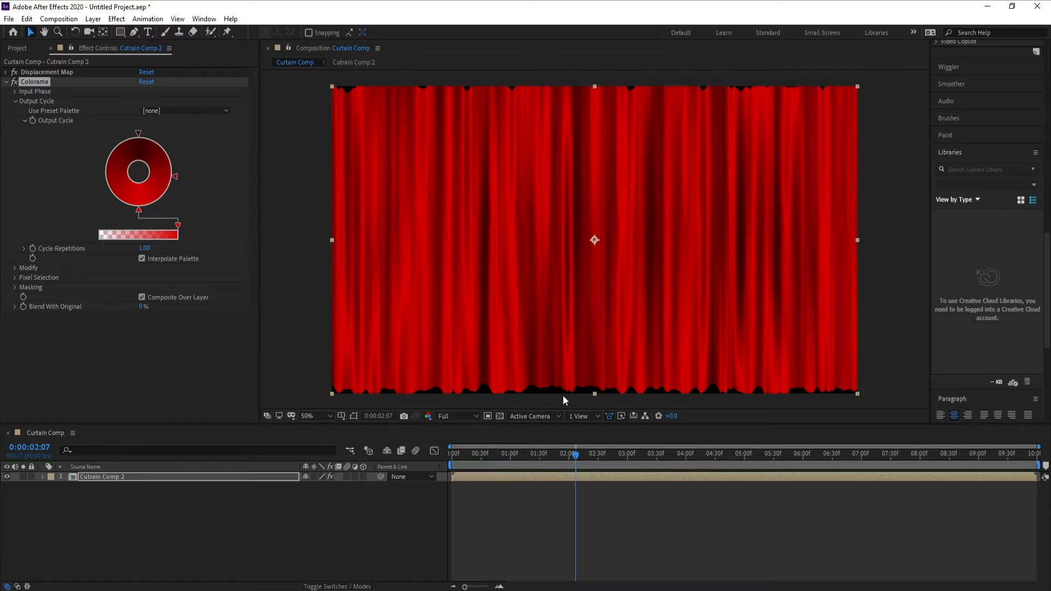
left_click(5, 81)
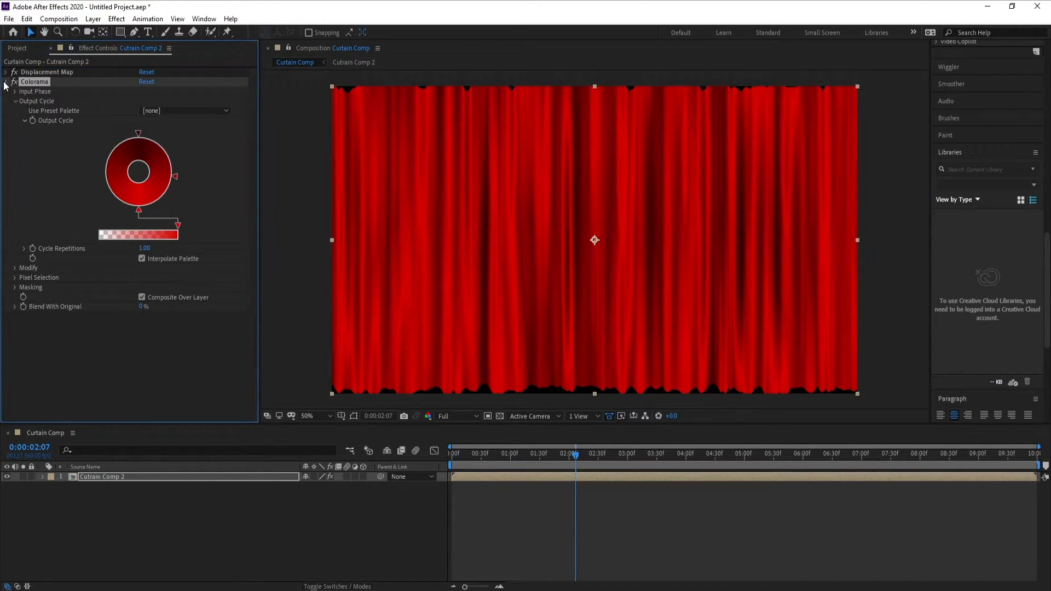
Apply the Bezier Warp distortion effect to the Cutrain Comp 2 layer.
left_click(103, 478)
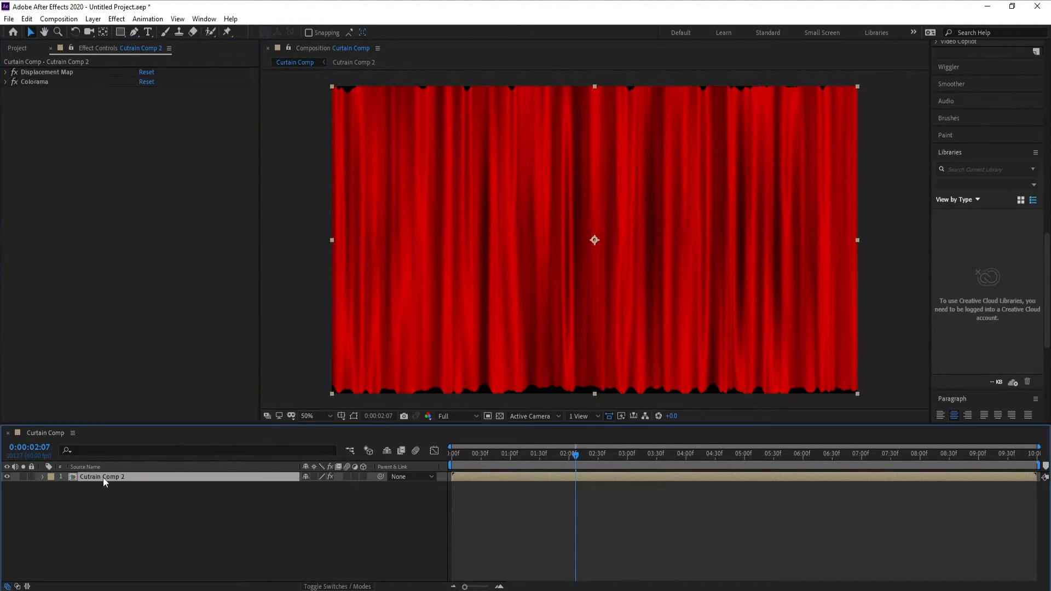
left_click(117, 20)
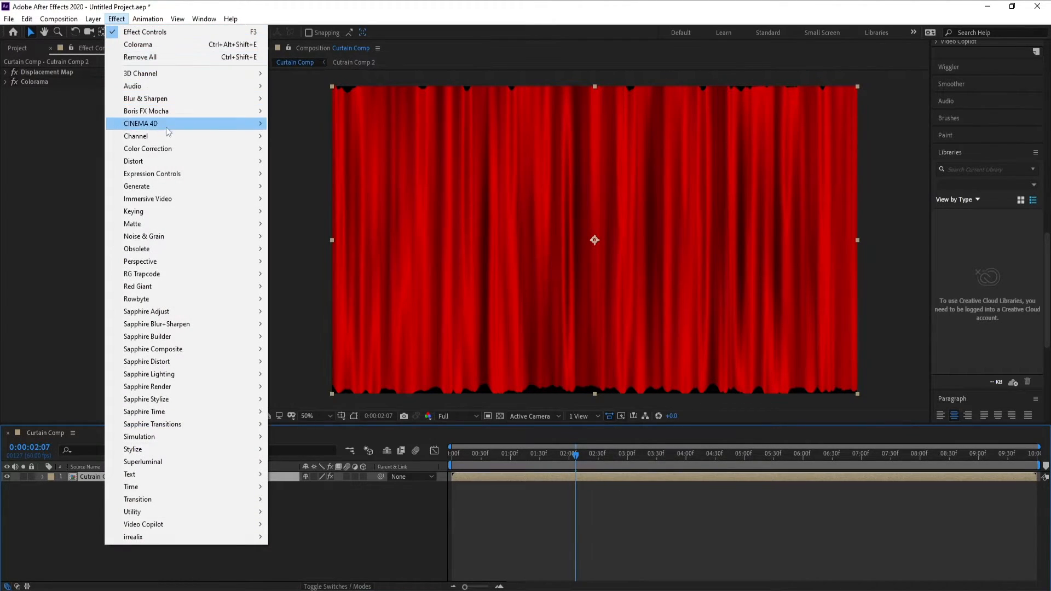
mouse_move(178, 164)
left_click(309, 160)
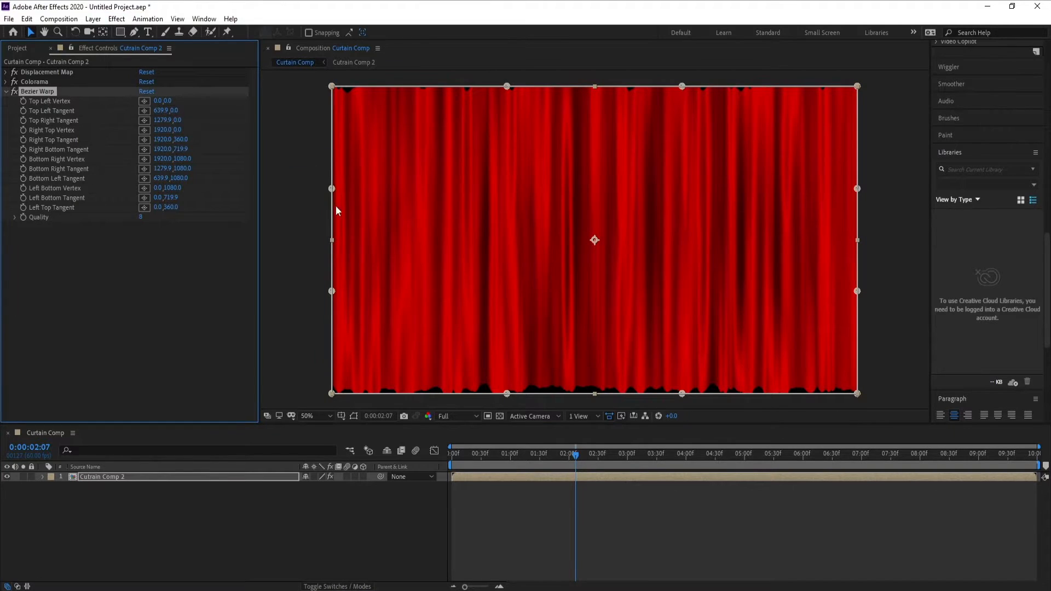
Raise the curtain's four upper warp points about 22 to 30 pixels above the frame and check the timeline back to its start.
left_click_drag(332, 88, 332, 79)
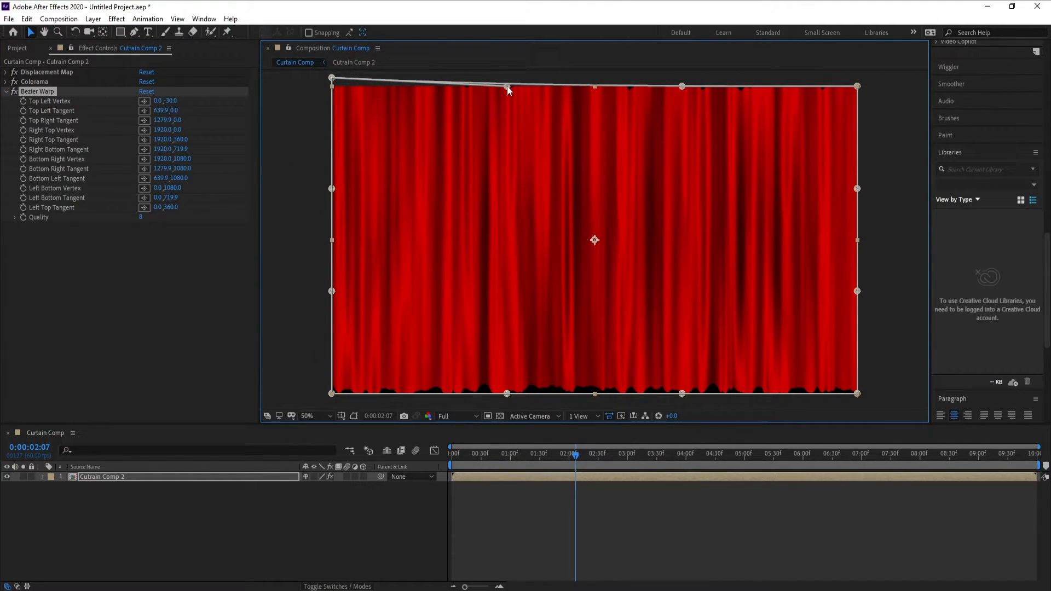
left_click_drag(507, 86, 507, 78)
left_click_drag(682, 86, 681, 80)
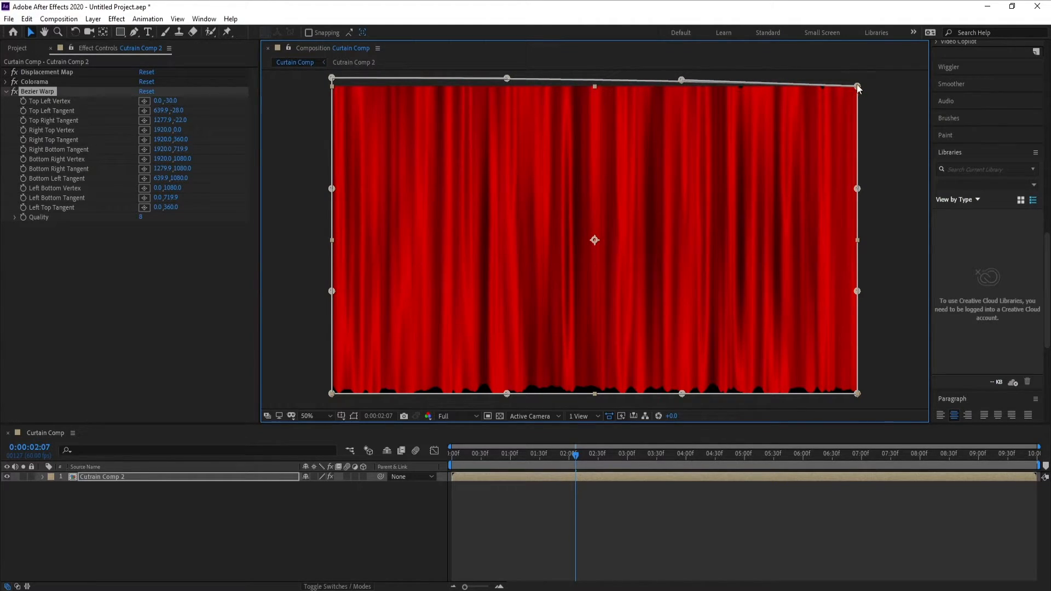
left_click_drag(858, 79, 859, 79)
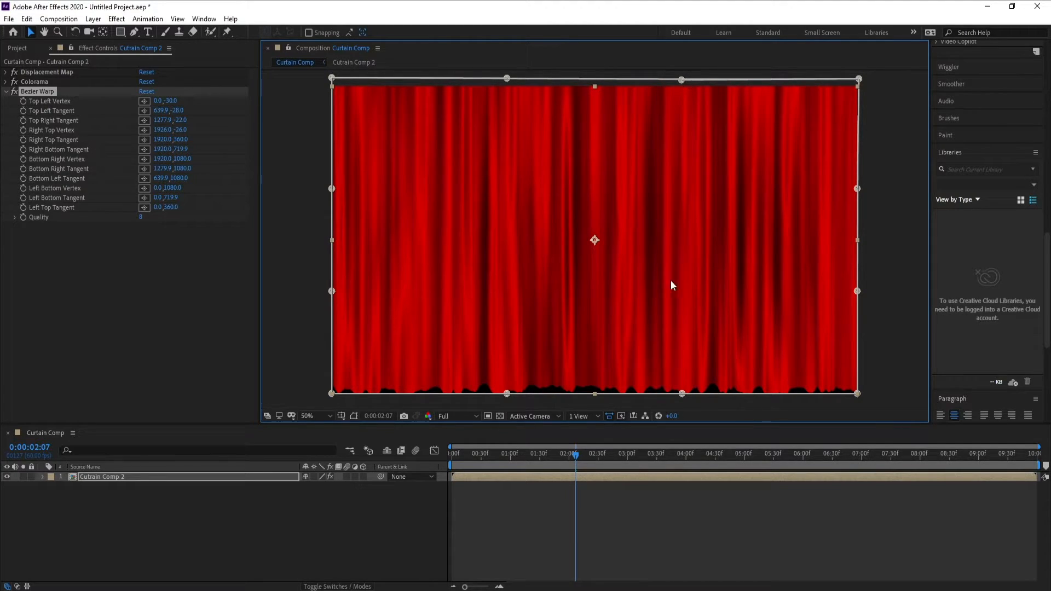
left_click_drag(592, 452, 430, 471)
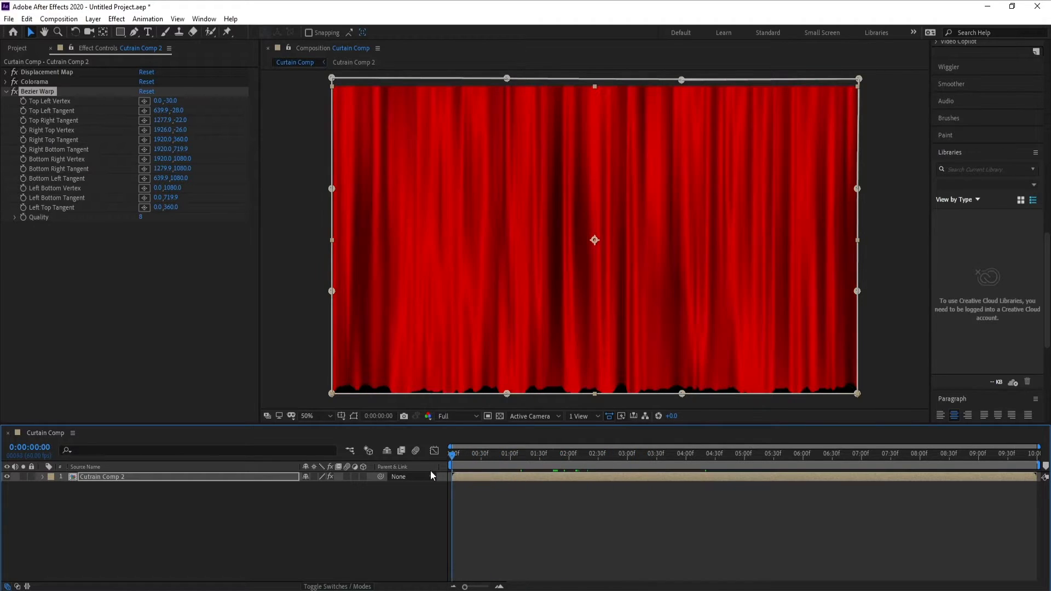
Show the proportional grid and set the X position of Cutrain Comp 2 to -1 so the curtain ends at the frame's center.
left_click(341, 417)
left_click(361, 454)
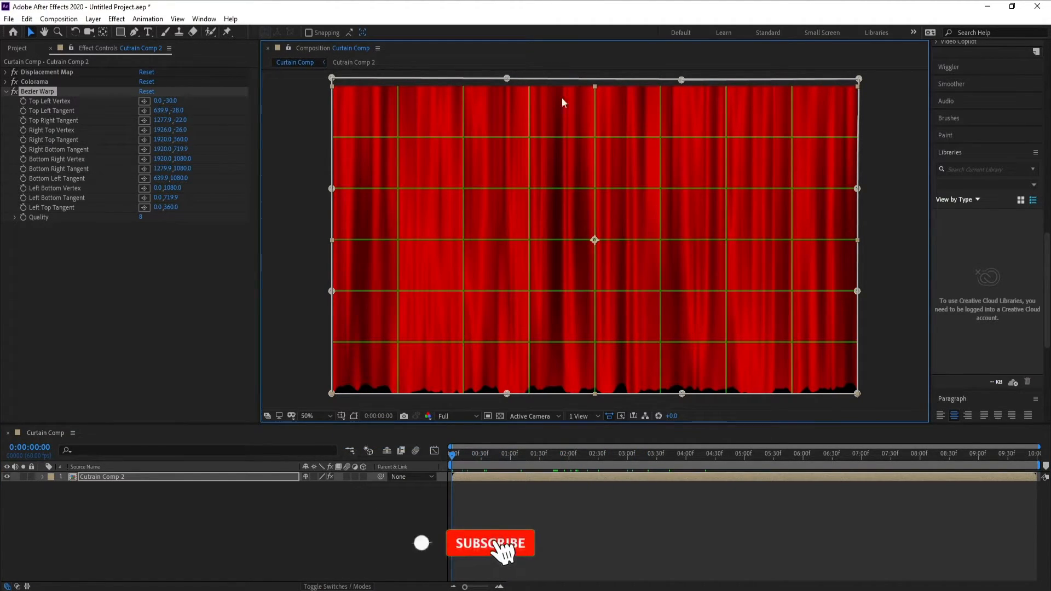
left_click(136, 477)
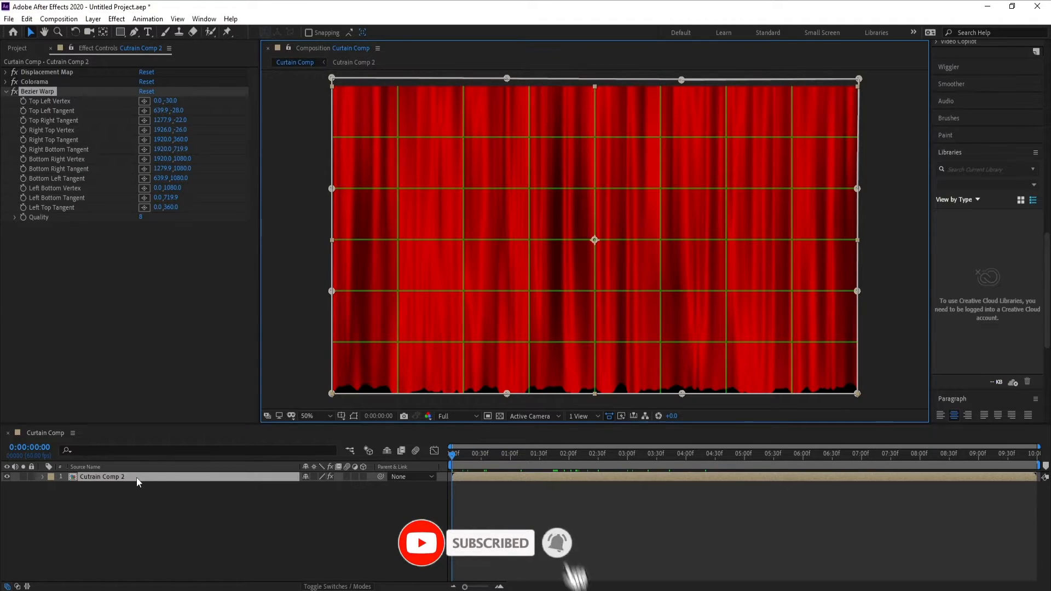
key("p")
left_click_drag(306, 487, 211, 488)
left_click_drag(300, 489, 71, 491)
left_click_drag(310, 490, 261, 489)
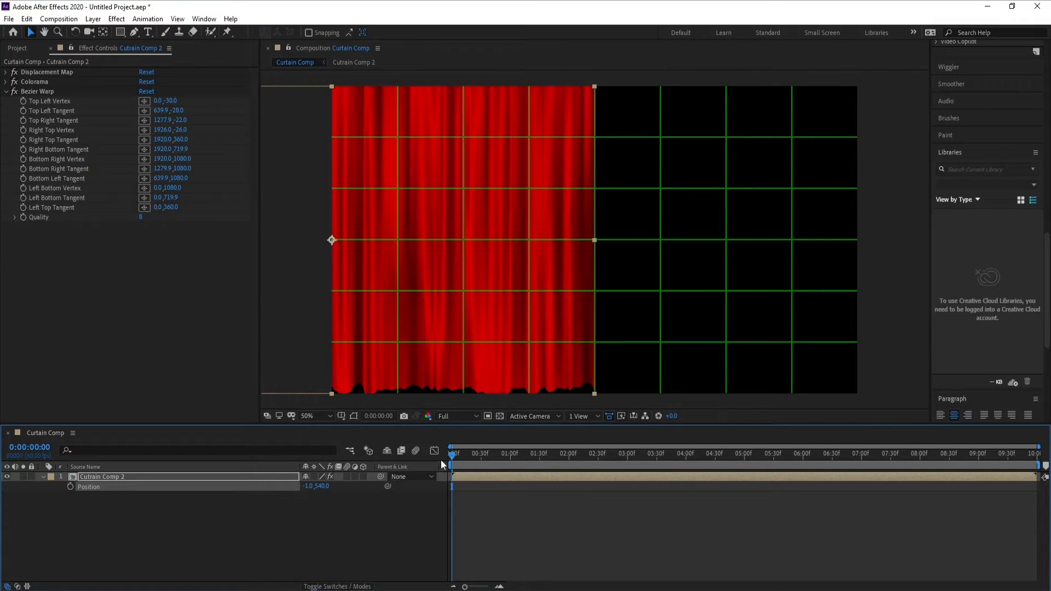
Reveal the Bezier Warp properties of Cutrain Comp 2 in the timeline and enlarge the timeline area to fit them.
left_click(43, 477)
left_click(43, 477)
left_click(52, 496)
left_click(52, 487)
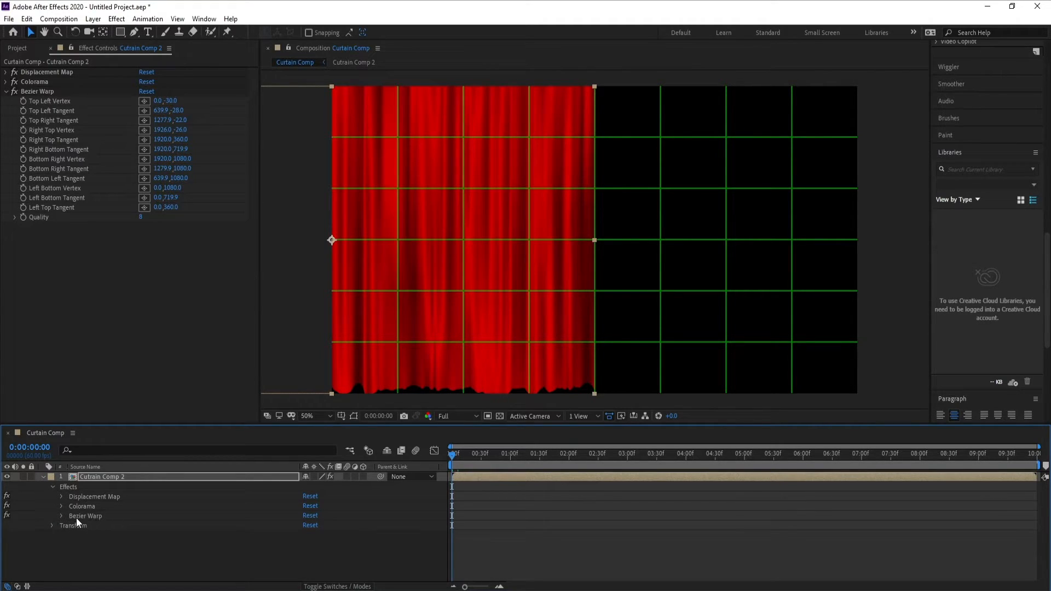
left_click(61, 515)
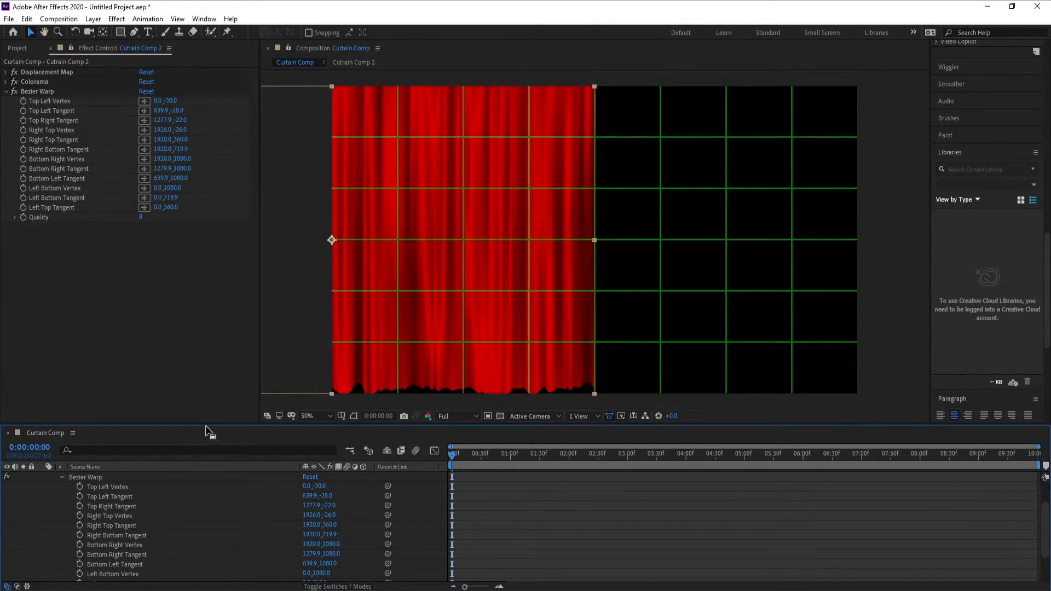
left_click_drag(208, 416, 209, 396)
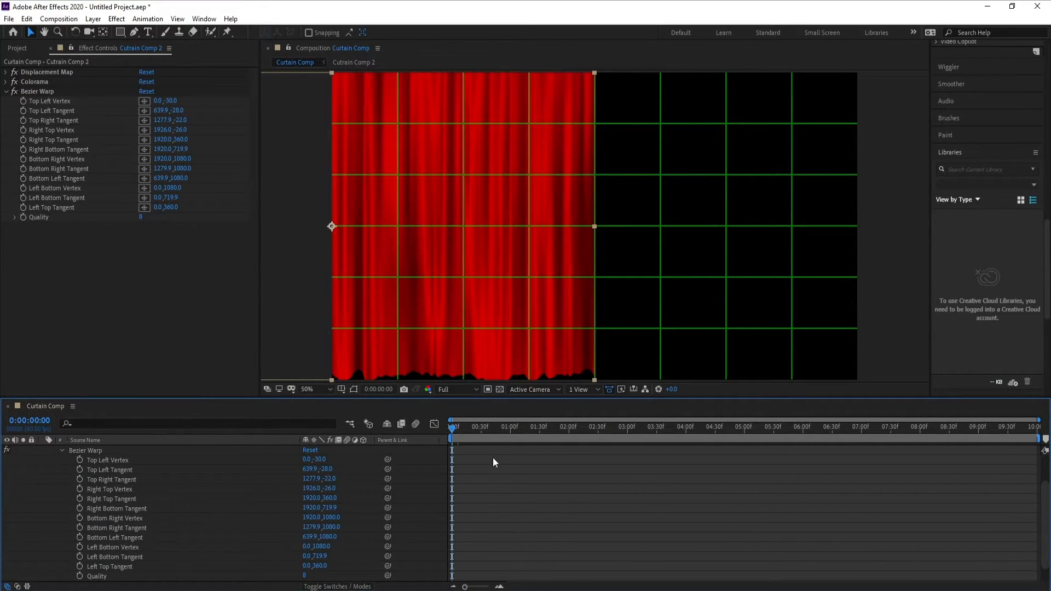
Set starting keyframes at 1 second for all twelve Bezier Warp vertices and tangents of the curtain.
left_click(511, 432)
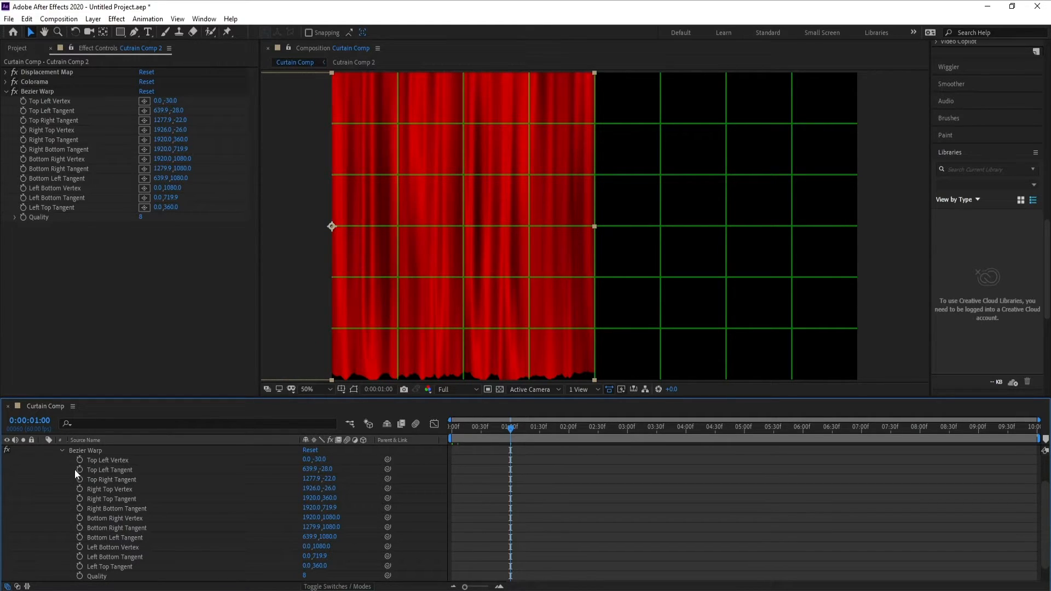
left_click_drag(80, 461, 79, 564)
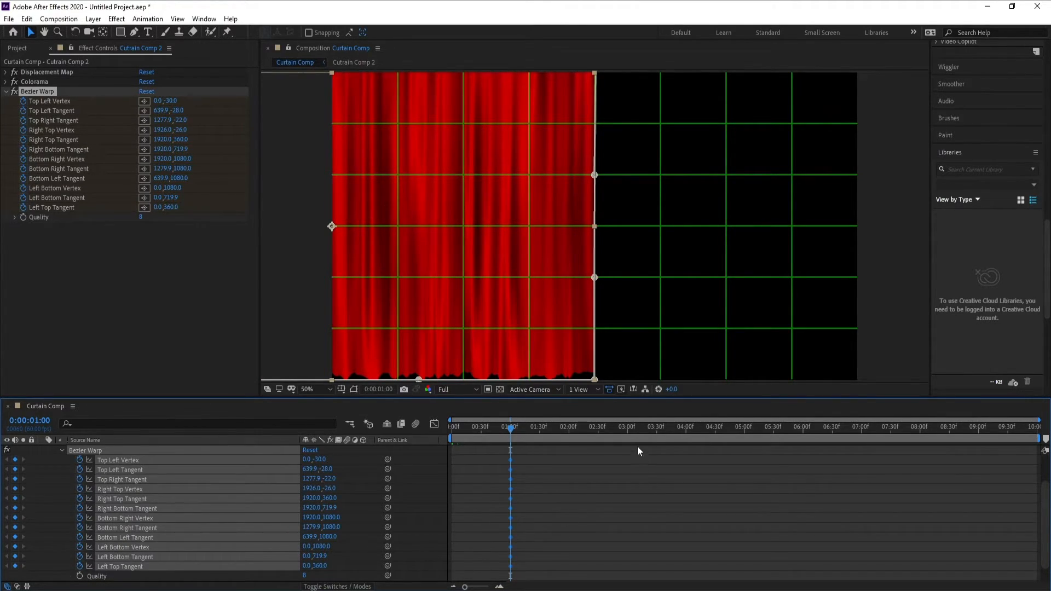
At 3 seconds, pull the upper inner warp points inward: Top Right Tangent about 988,-22, Right Top Vertex 1304,-34 and Right Top Tangent 1384,420.
left_click(628, 431)
key("h")
key("v")
left_click_drag(571, 396, 570, 445)
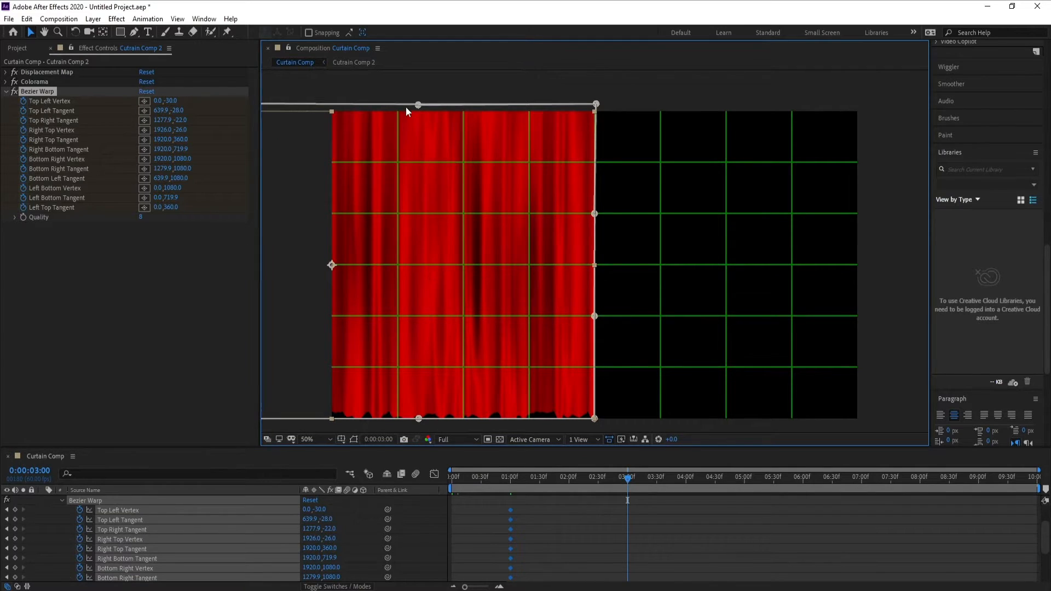
left_click_drag(416, 108, 337, 107)
left_click_drag(596, 106, 425, 102)
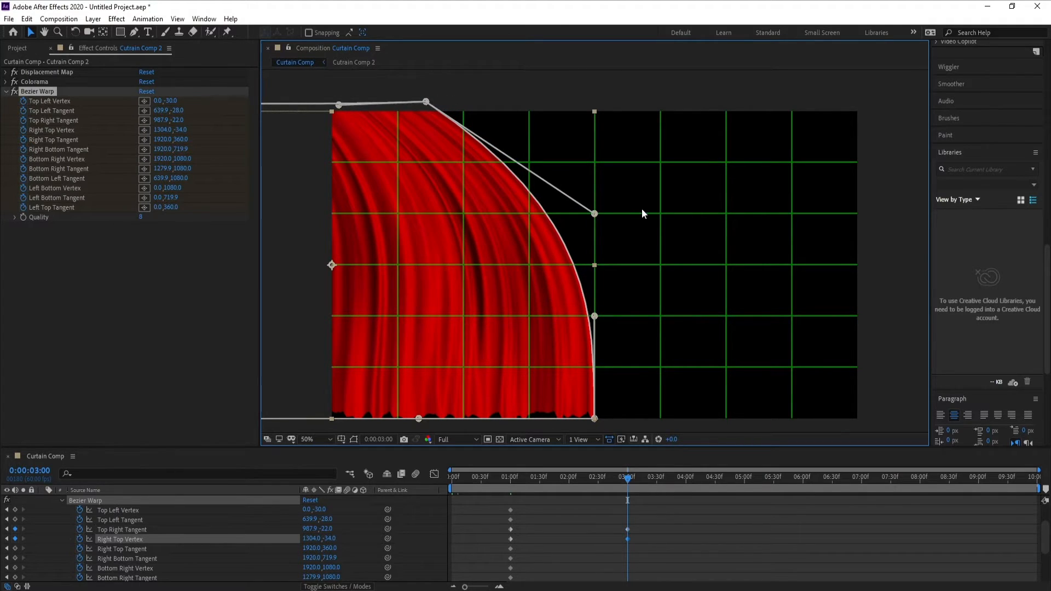
left_click_drag(596, 215, 450, 232)
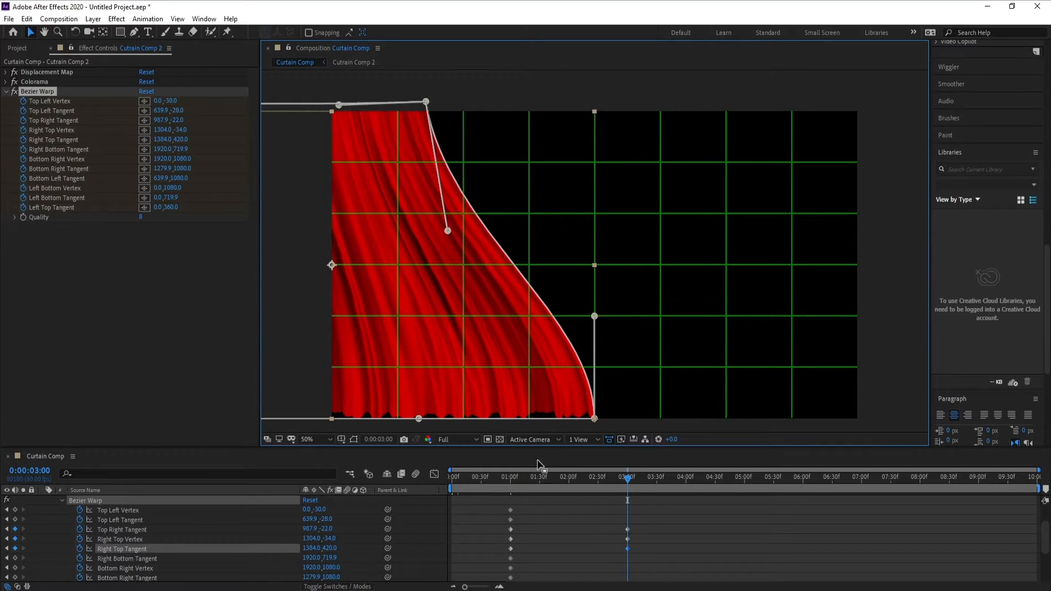
Set the preview resolution to Third and play the curtain animation from about 1 second.
left_click(511, 478)
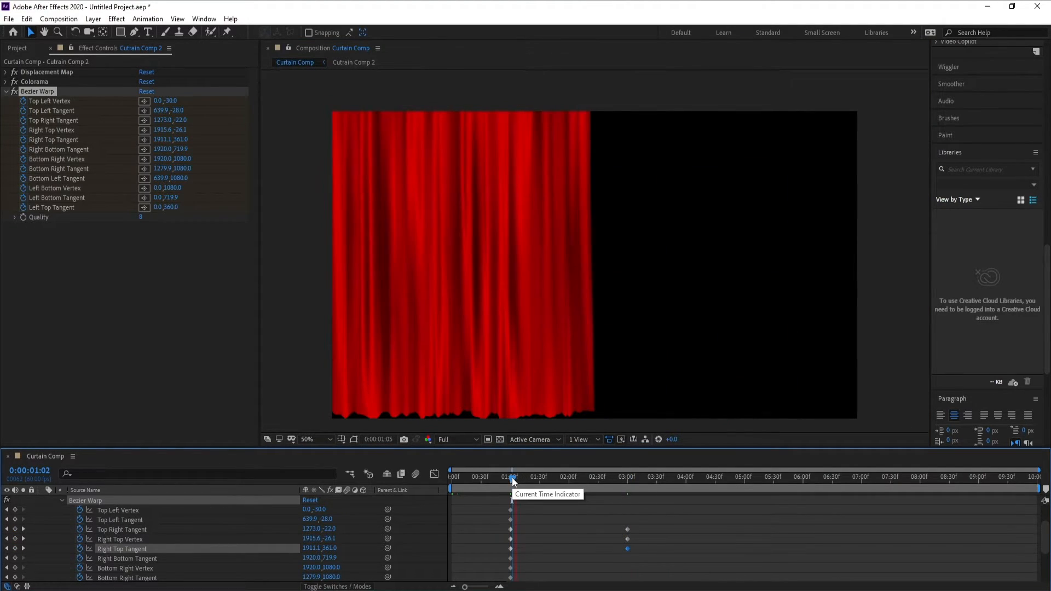
left_click(462, 439)
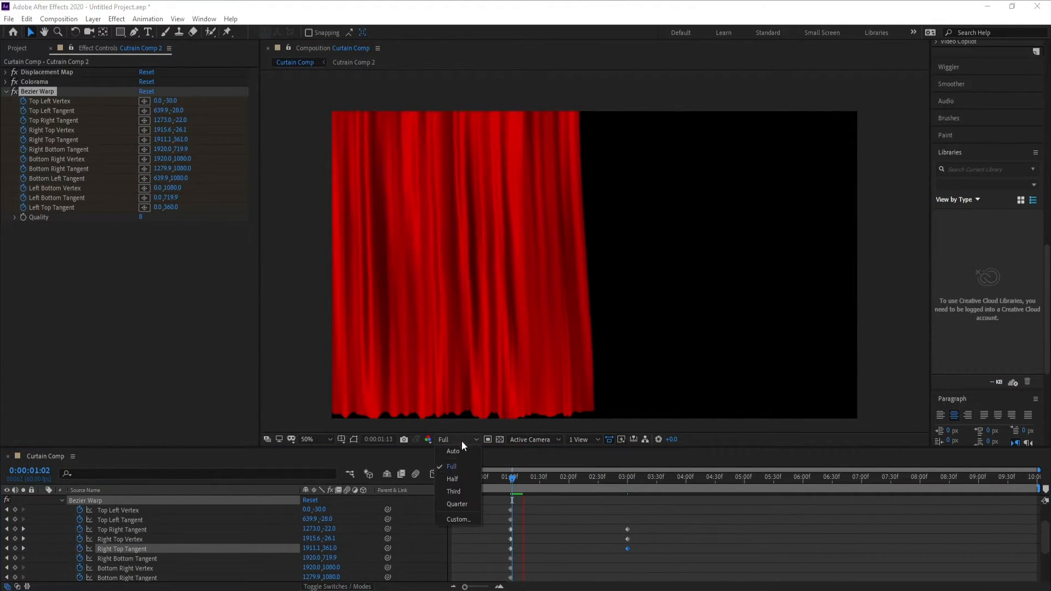
left_click(462, 490)
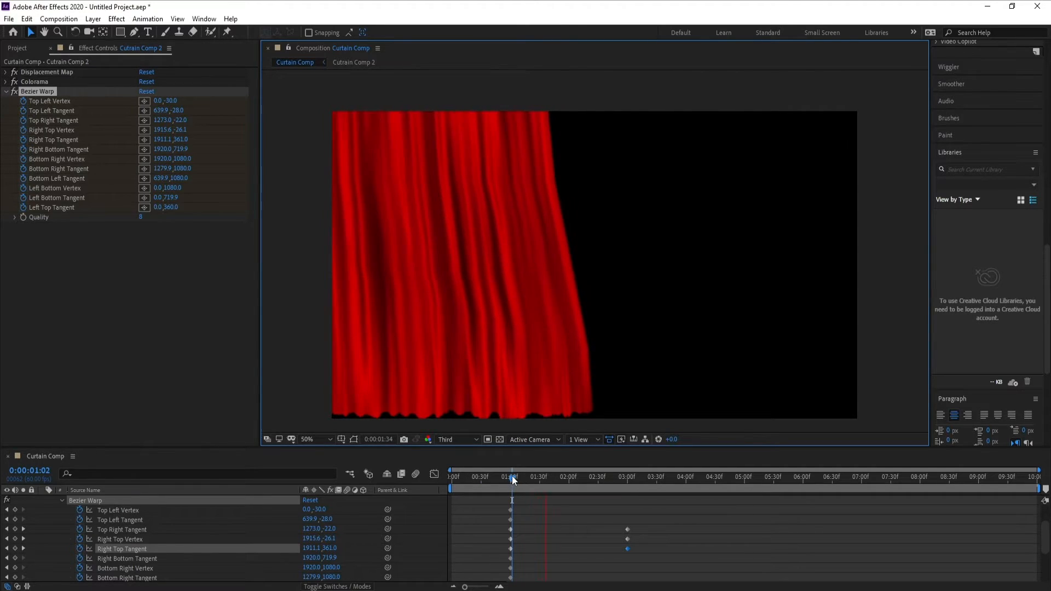
key("space")
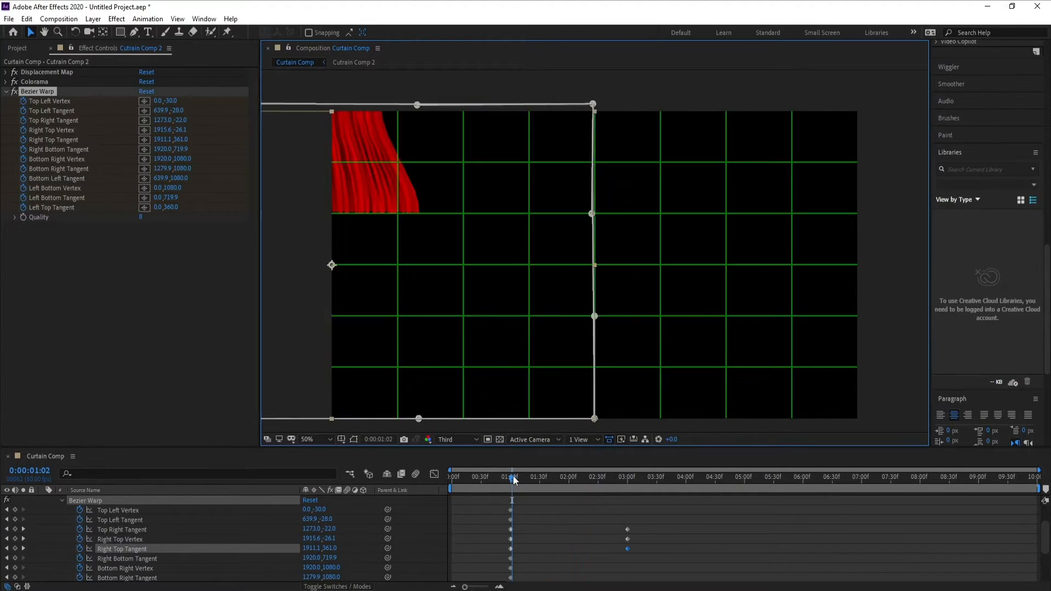
key("space")
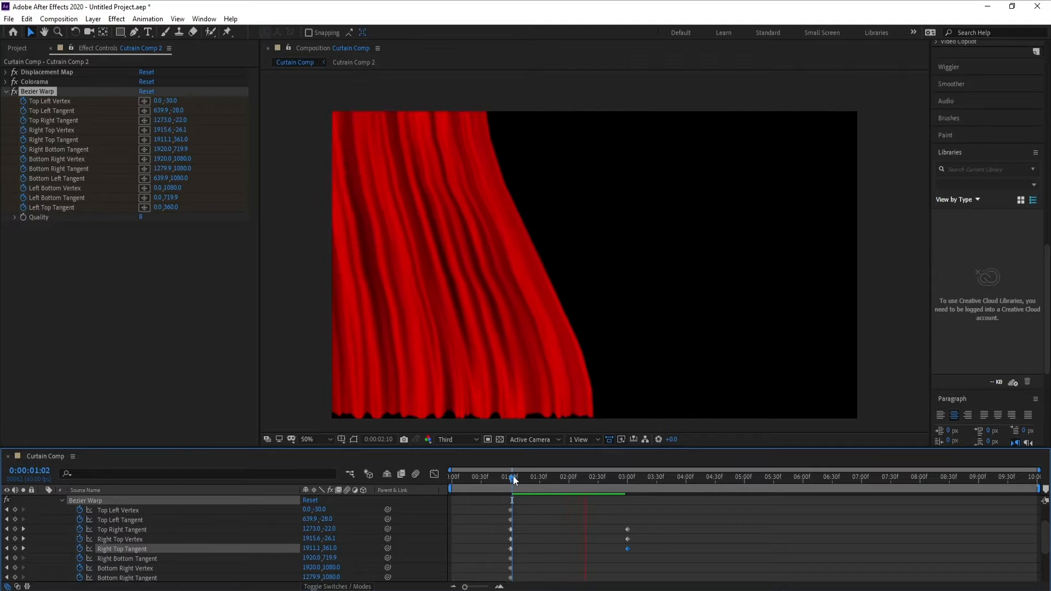
key("space")
At 3 seconds, pull the lower points inward: Bottom Right Tangent about 866,1074, Bottom Right Vertex 1450,1090 and Right Bottom Tangent 1306,666.
left_click(629, 478)
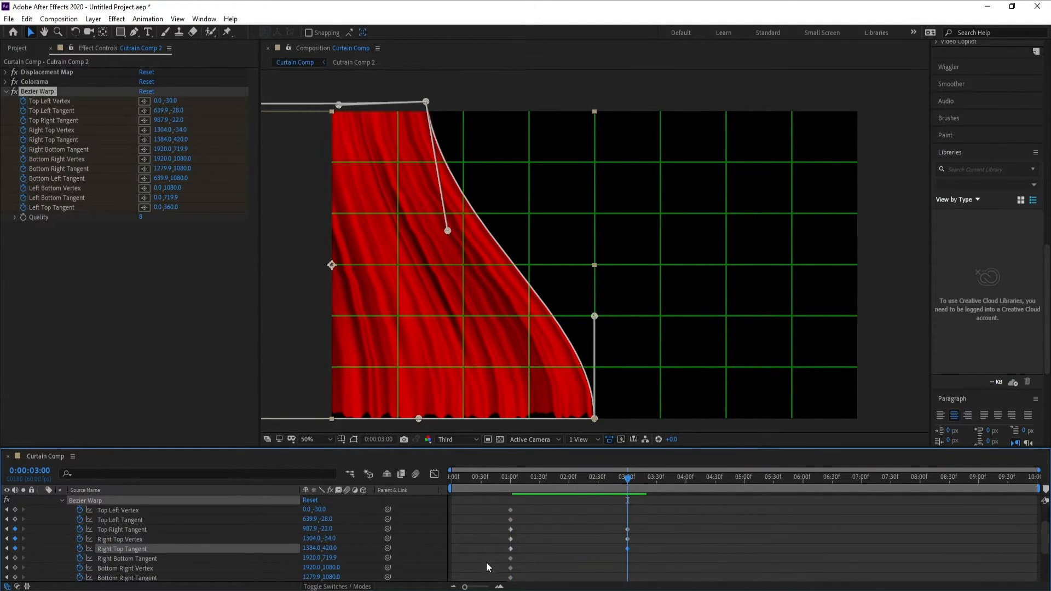
mouse_move(466, 587)
left_mouse_down()
mouse_move(492, 587)
mouse_move(461, 587)
left_mouse_up()
left_click_drag(419, 419, 306, 417)
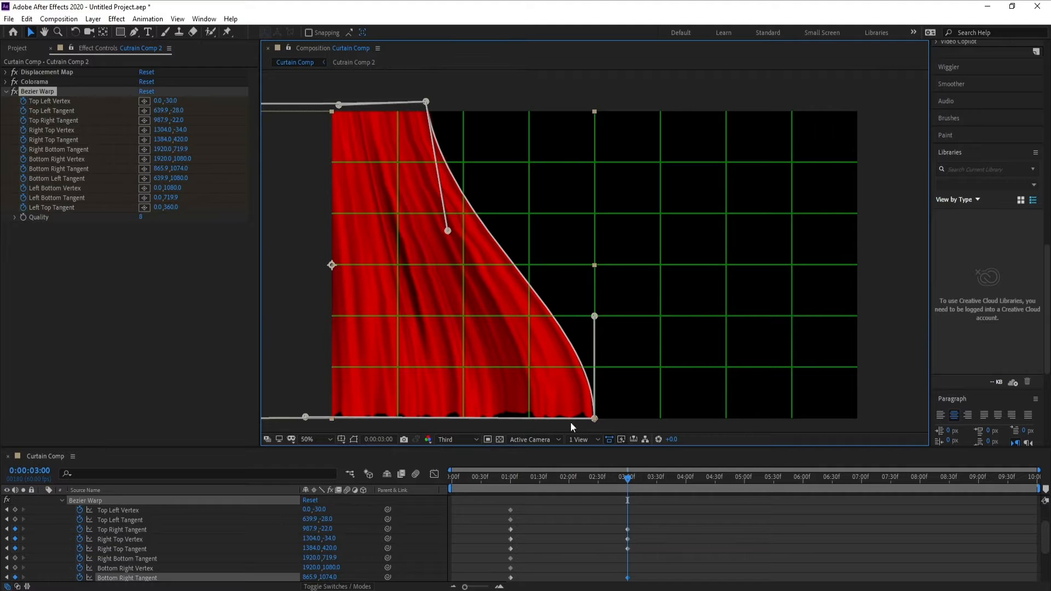
left_click_drag(597, 420, 468, 422)
left_click_drag(596, 317, 429, 301)
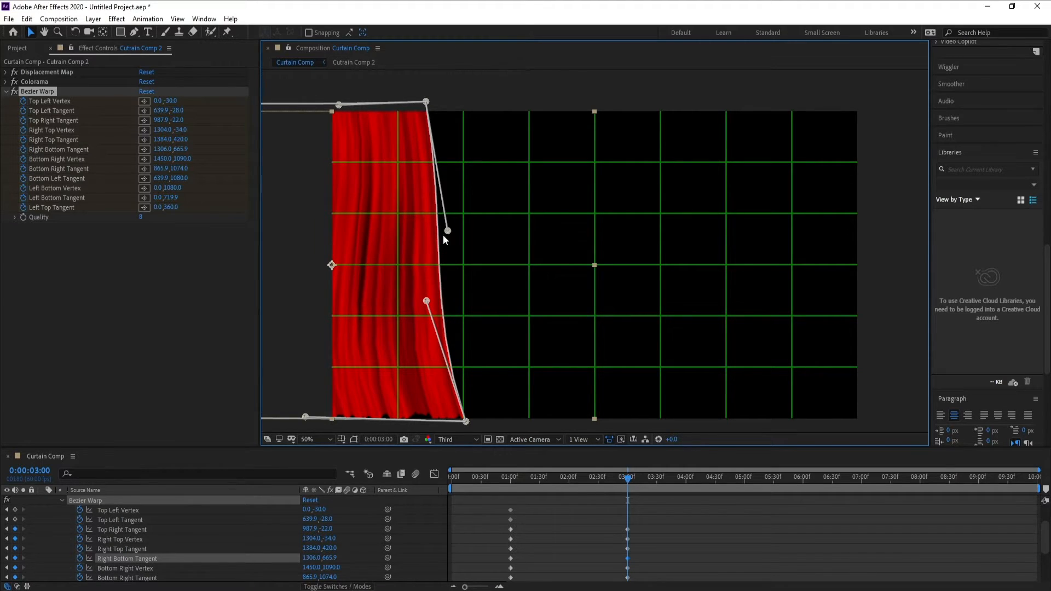
Straighten the curtain's inner edge at 3 seconds, with Right Top Vertex about 1316,-30 and Bottom Right Vertex about 1300,1096, and preview it from about 1 second.
left_click_drag(446, 231, 433, 230)
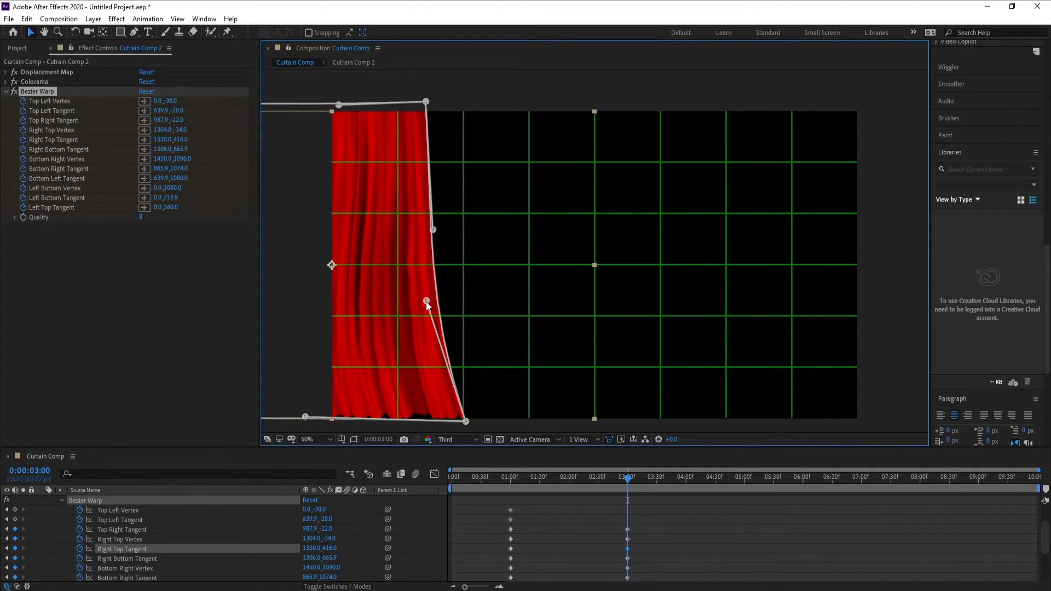
left_click_drag(427, 302, 431, 302)
left_click_drag(300, 421, 305, 421)
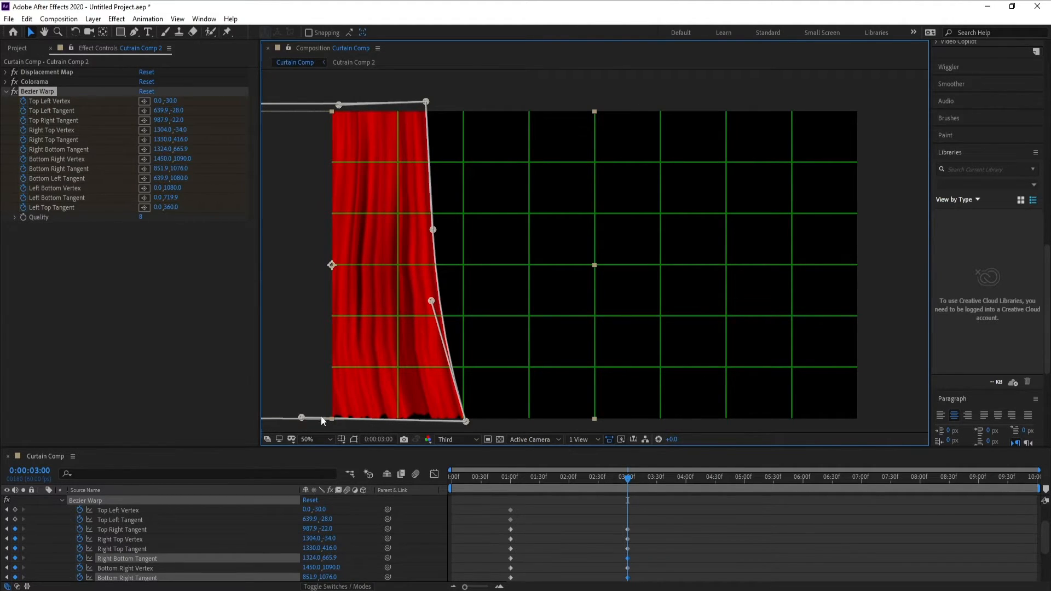
left_click_drag(465, 422, 425, 423)
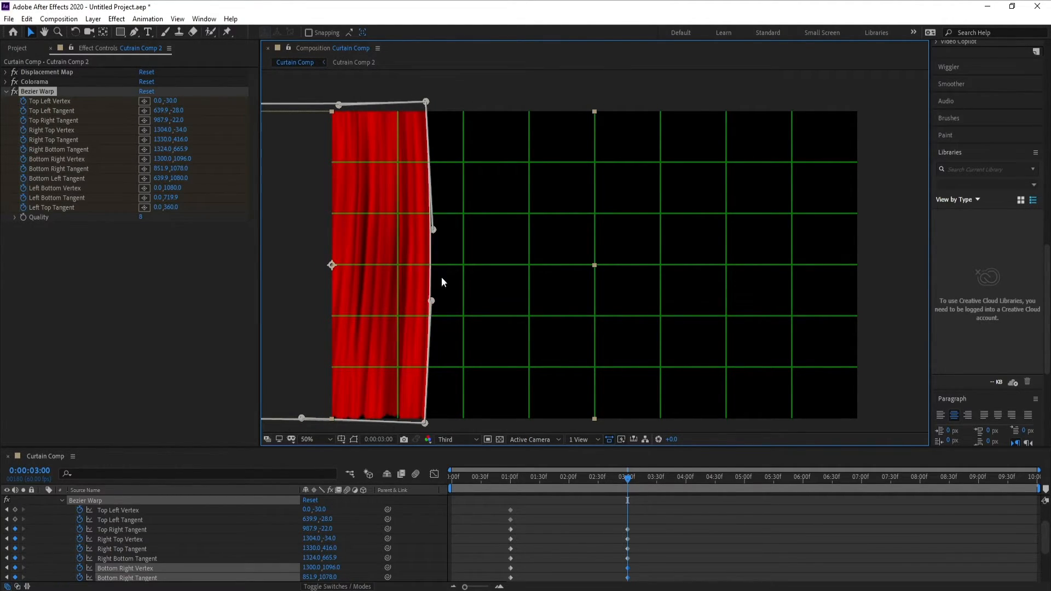
left_click_drag(433, 229, 421, 230)
left_click_drag(435, 301, 430, 301)
left_click_drag(426, 103, 429, 102)
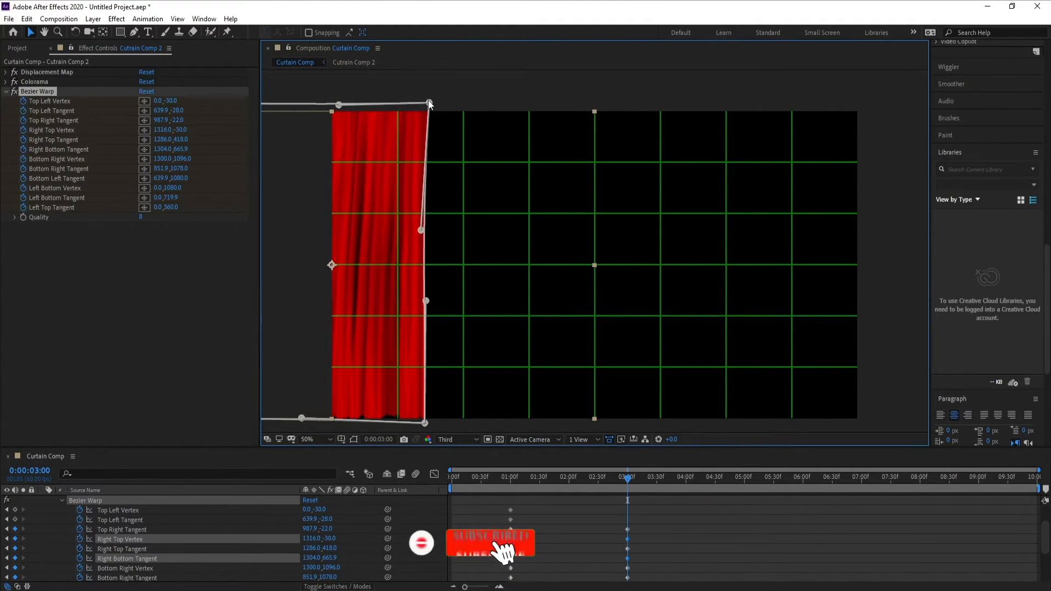
left_click(508, 478)
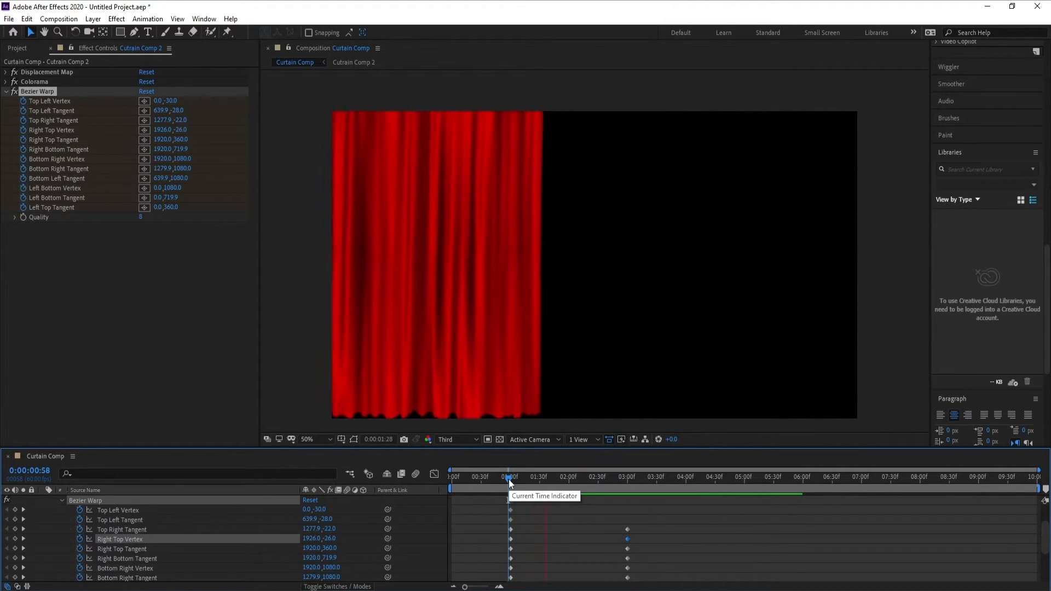
key("space")
At 3 seconds, slant the inner edge inward with Bottom Right Vertex about 1260,1096 and Right Top Tangent about 1268,422, and preview the motion.
left_click_drag(616, 478, 631, 478)
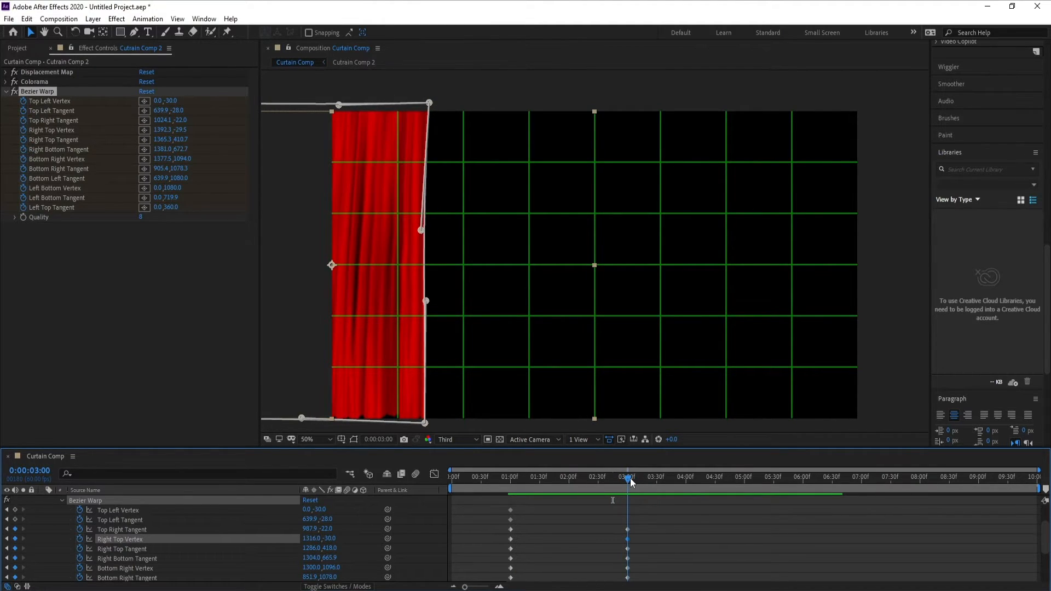
mouse_move(465, 587)
left_mouse_down()
mouse_move(486, 589)
mouse_move(466, 588)
left_mouse_up()
left_click_drag(423, 423, 413, 423)
left_click_drag(301, 417, 295, 417)
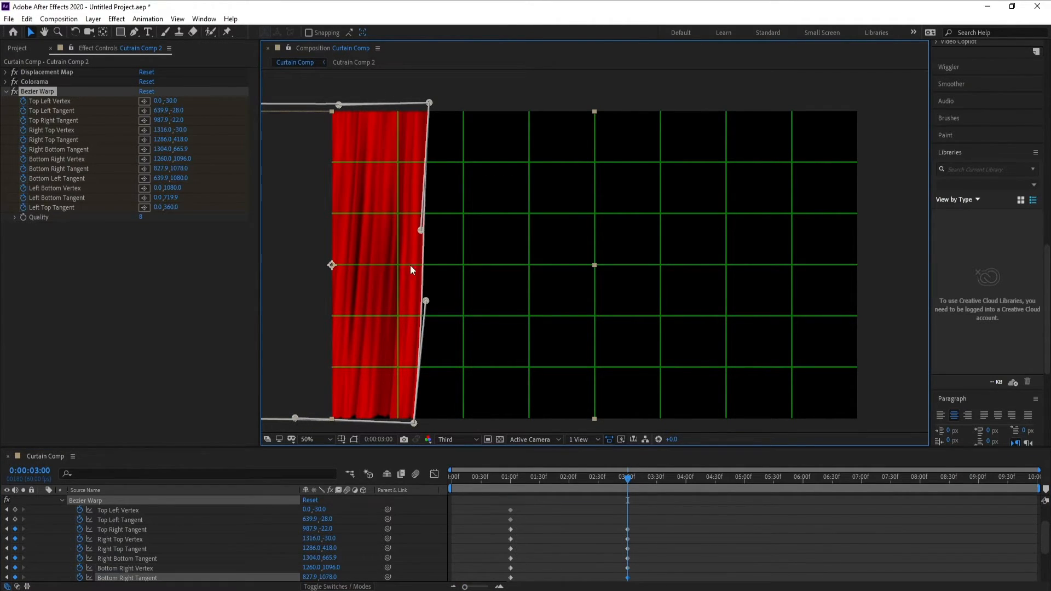
left_click_drag(416, 232, 414, 232)
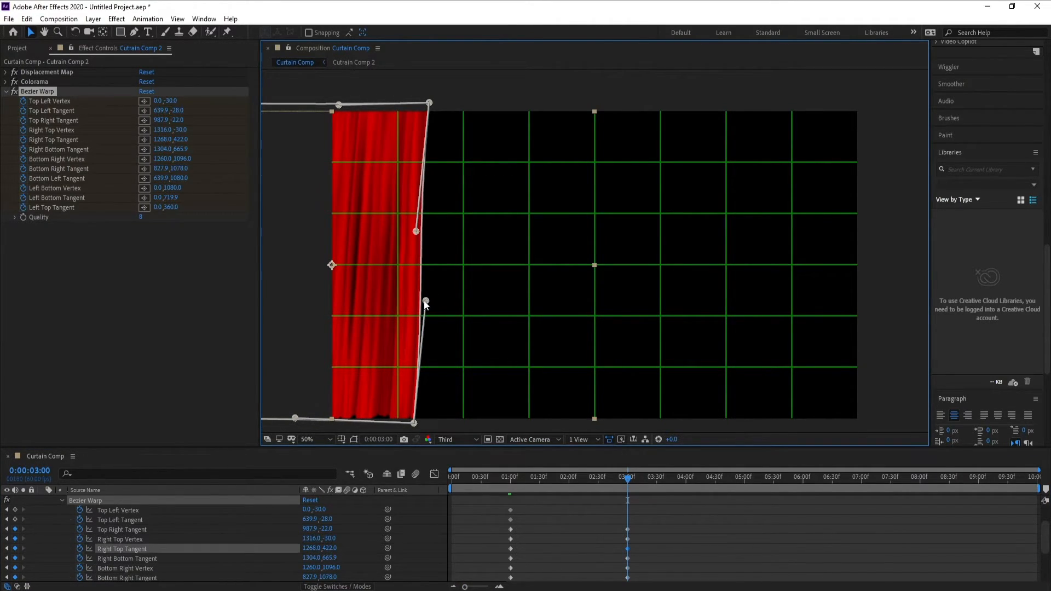
left_click_drag(426, 301, 420, 301)
left_click(508, 481)
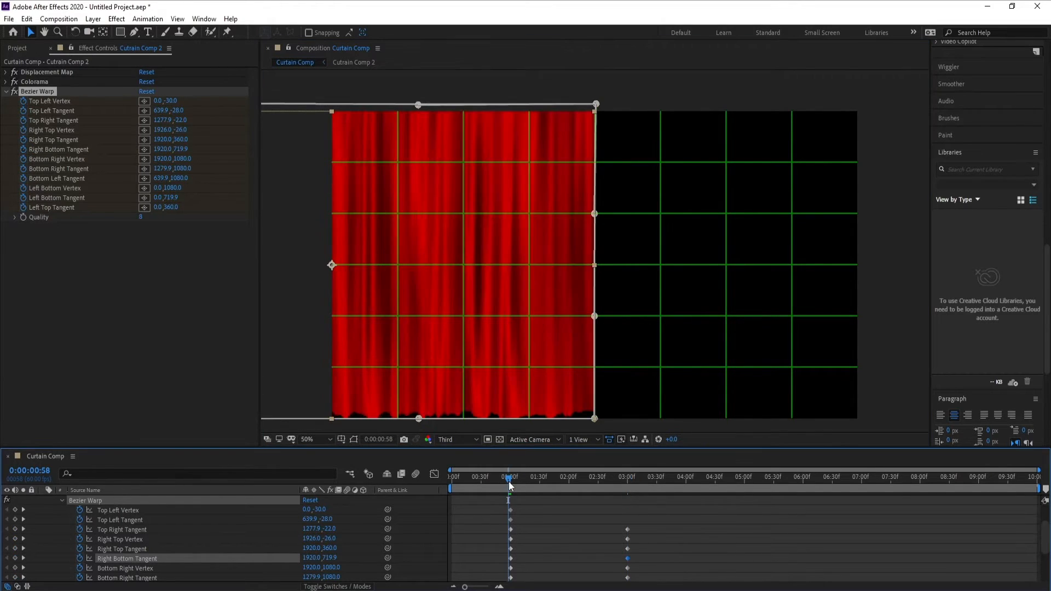
key("space")
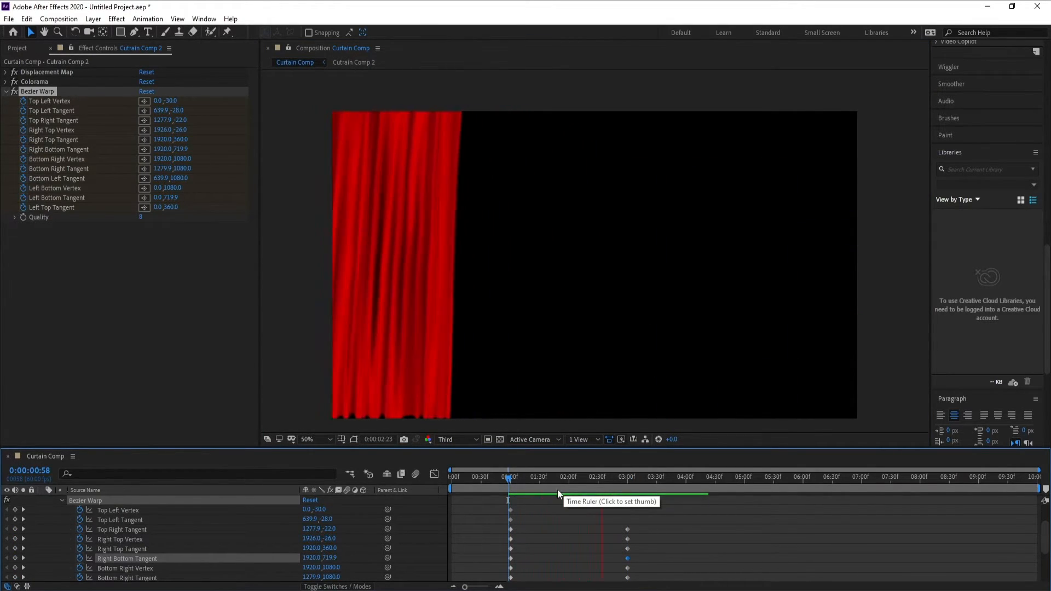
At 0:00:04:06, swing the inner edge back outward, with Right Top Vertex about 1418,-28, Right Bottom Tangent 1436,638 and Bottom Right Vertex 1396,1102.
left_click(692, 481)
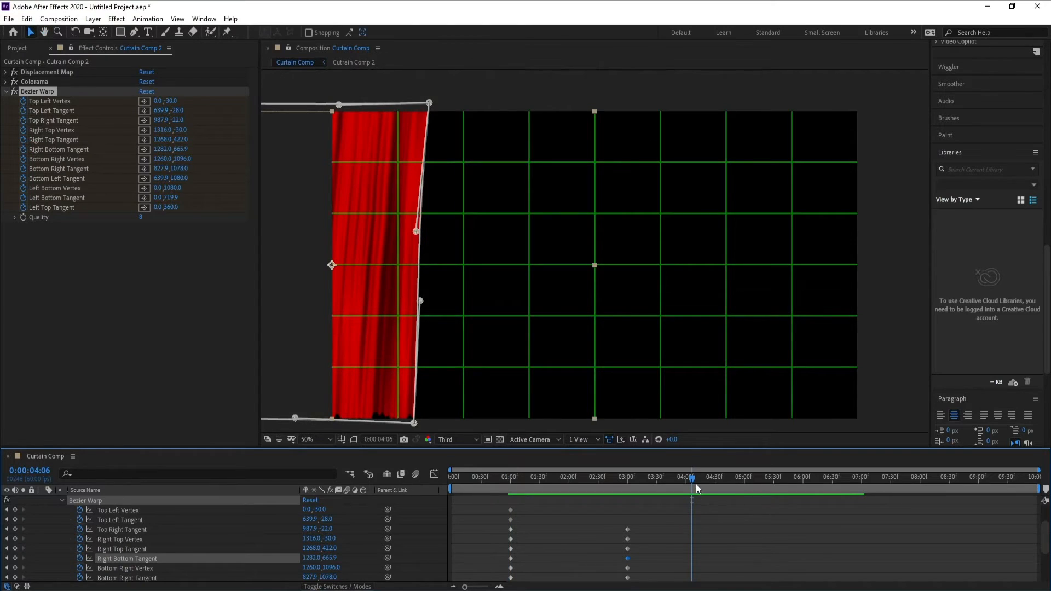
left_click_drag(414, 423, 451, 425)
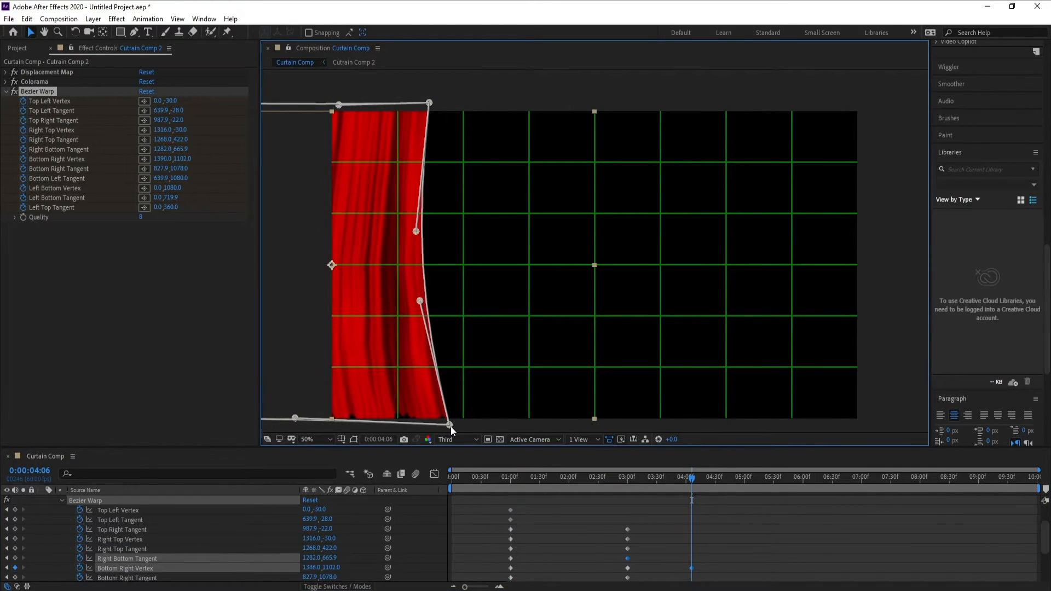
left_click_drag(420, 300, 462, 294)
left_click_drag(416, 231, 453, 232)
left_click_drag(429, 103, 458, 103)
left_click_drag(338, 105, 358, 104)
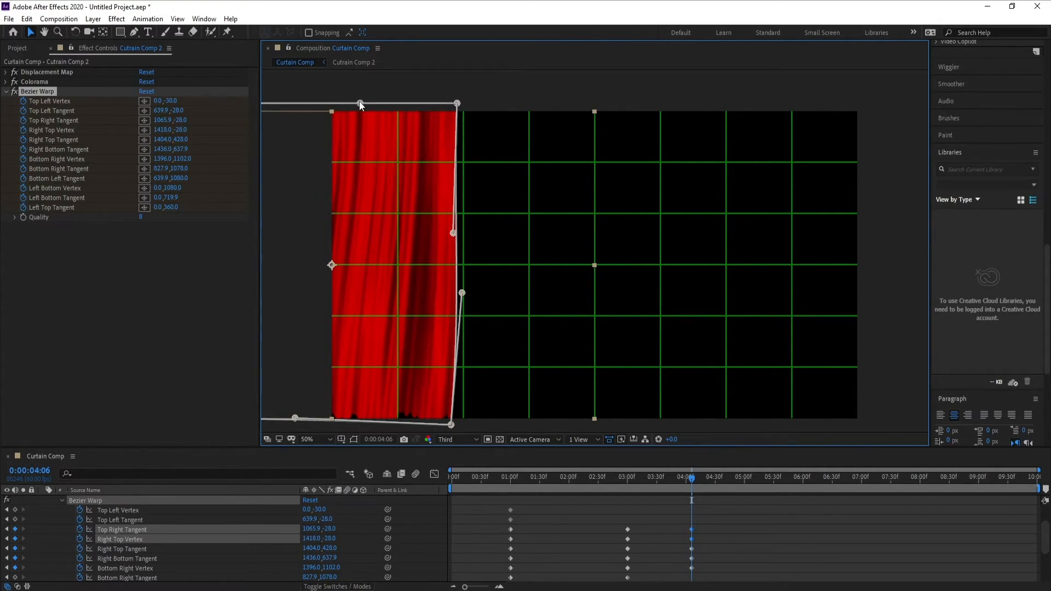
At 0:00:04:06, adjust the lower hem by moving Bottom Right Tangent to about 880,1076 and Bottom Right Vertex to about 1416,1098.
left_click(296, 423)
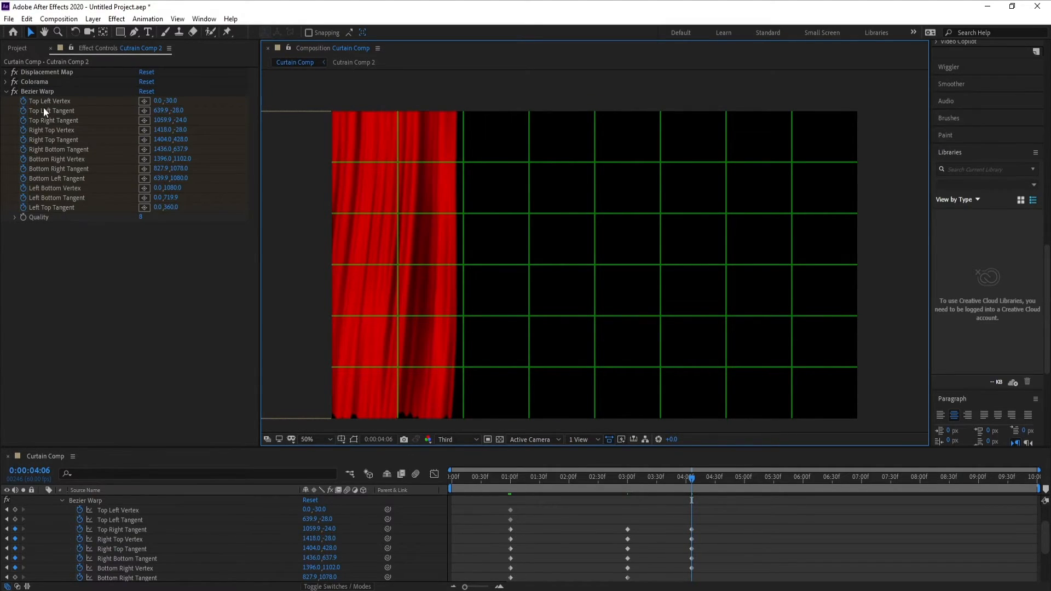
left_click(38, 91)
left_click_drag(295, 418, 310, 419)
left_click_drag(455, 429, 460, 426)
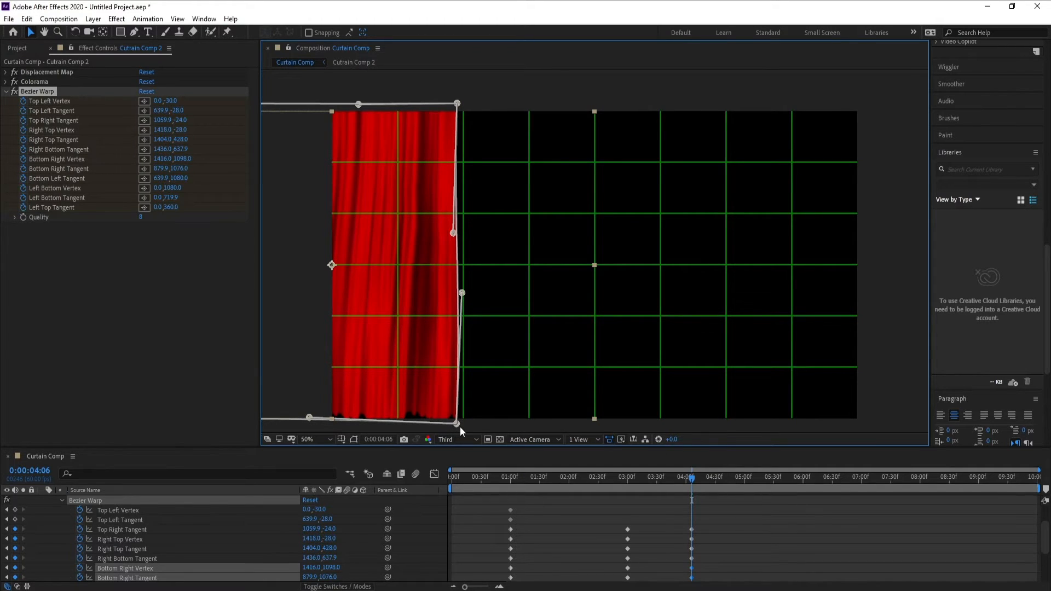
Play back the curtain opening and outward swing twice from around 1 second to check the motion.
left_click(510, 479)
key("space")
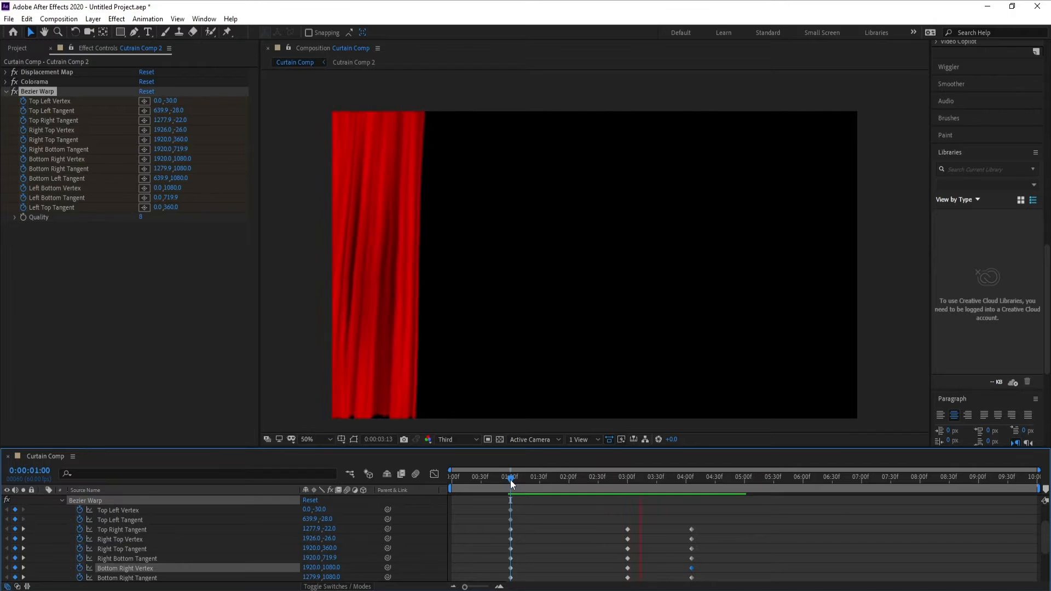
key("space")
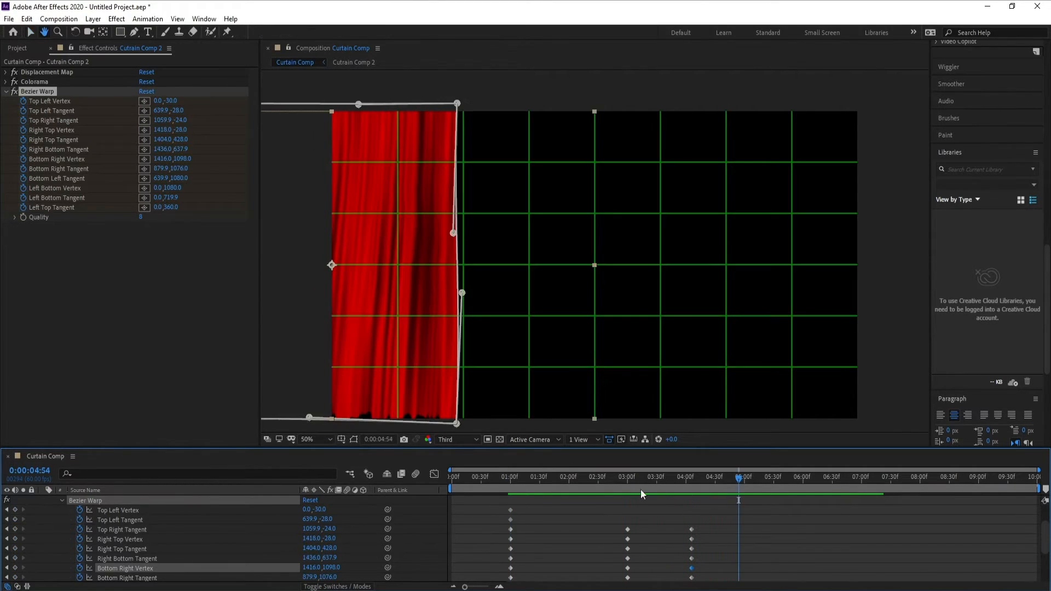
left_click(527, 482)
key("space")
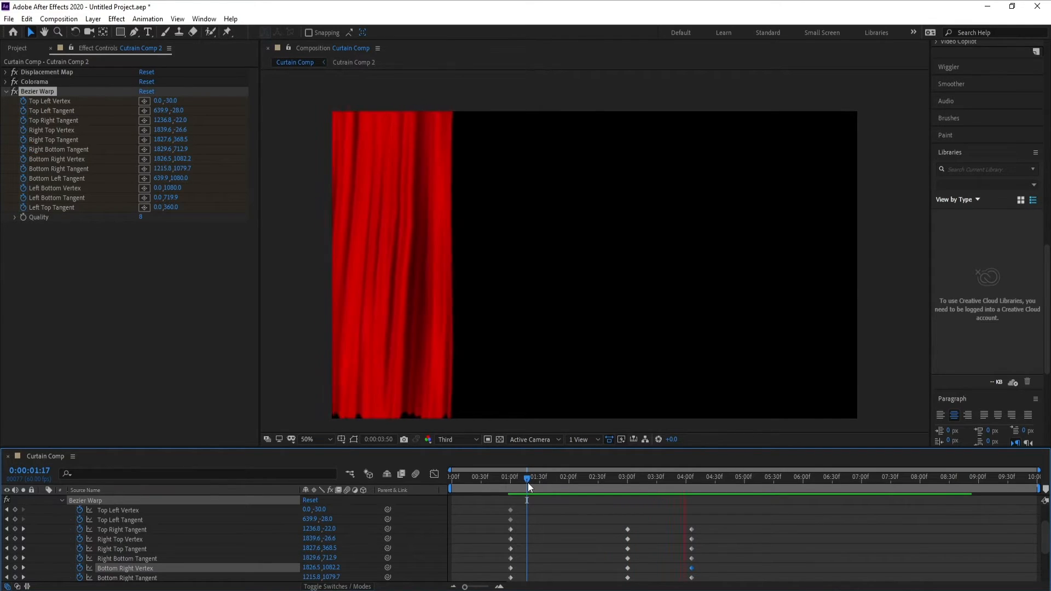
key("space")
At 0:00:04:52, swing the inner edge inward: Right Top Vertex about 1392,-28, Right Top Tangent 1334,424, Right Bottom Tangent 1354,628, Bottom Right Vertex 1310,1092.
left_click(737, 475)
left_click_drag(456, 423, 433, 423)
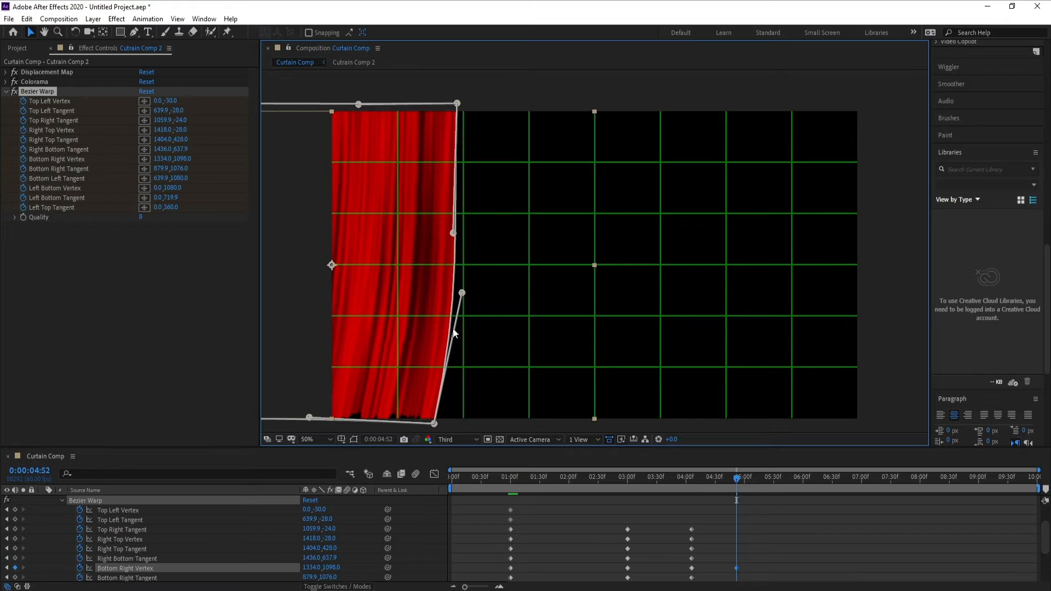
left_click_drag(463, 292, 439, 290)
left_click_drag(454, 233, 434, 231)
left_click_drag(457, 104, 450, 103)
left_click_drag(434, 424, 430, 424)
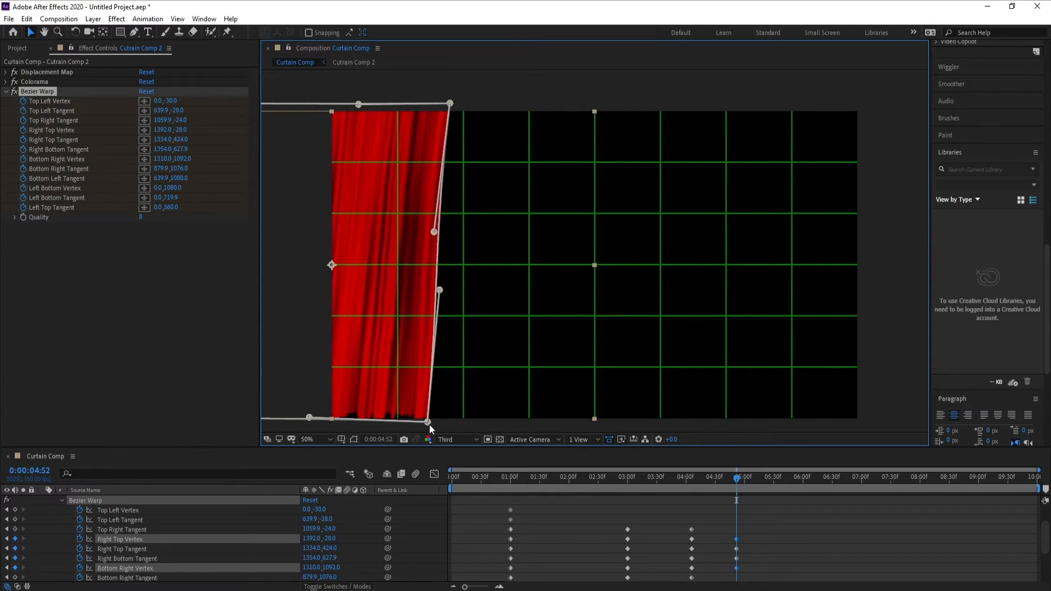
Move the inner-edge Bezier Warp keyframes from 0:00:04:52 to about 0:00:05:20 and play back the swing.
left_click(596, 478)
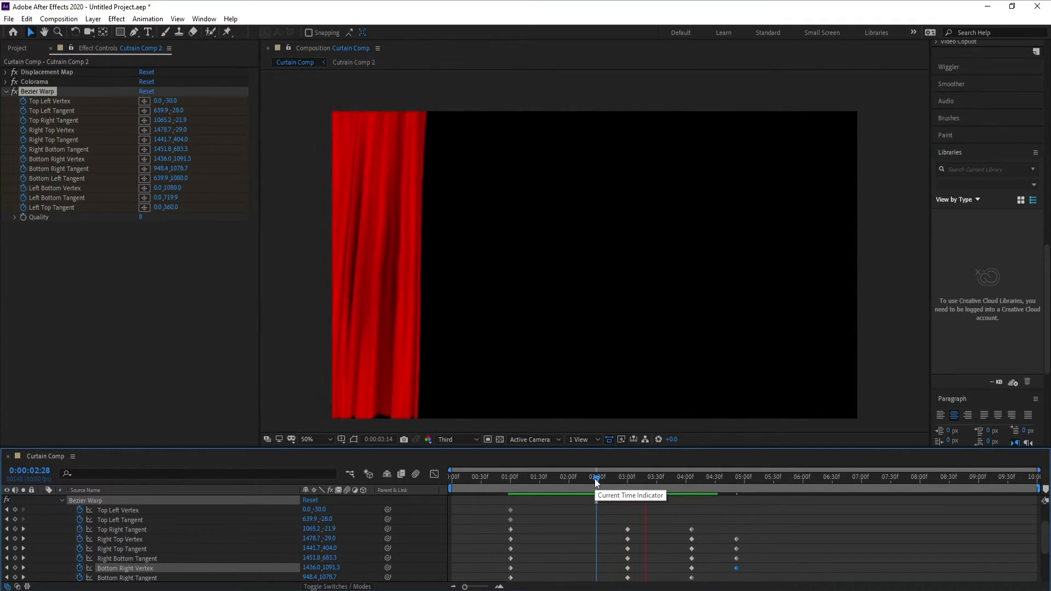
left_click_drag(760, 534, 765, 573)
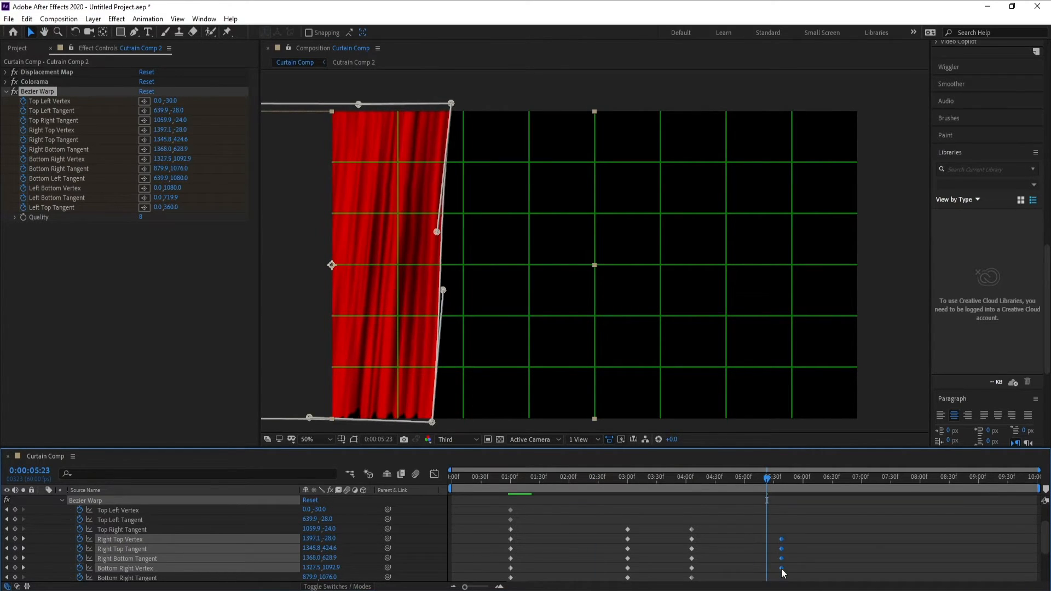
left_click(609, 480)
key("space")
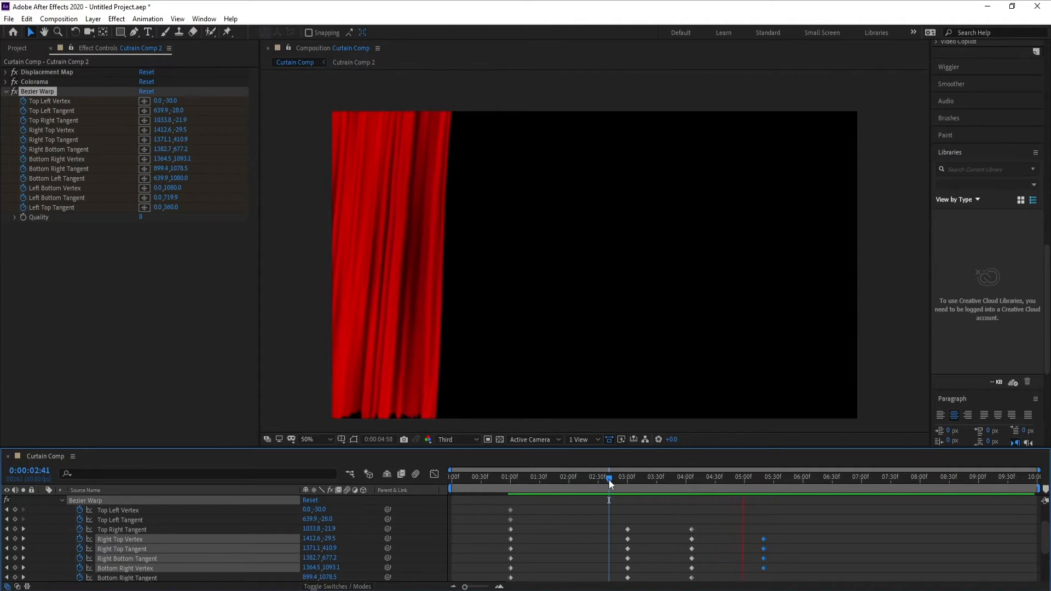
key("space")
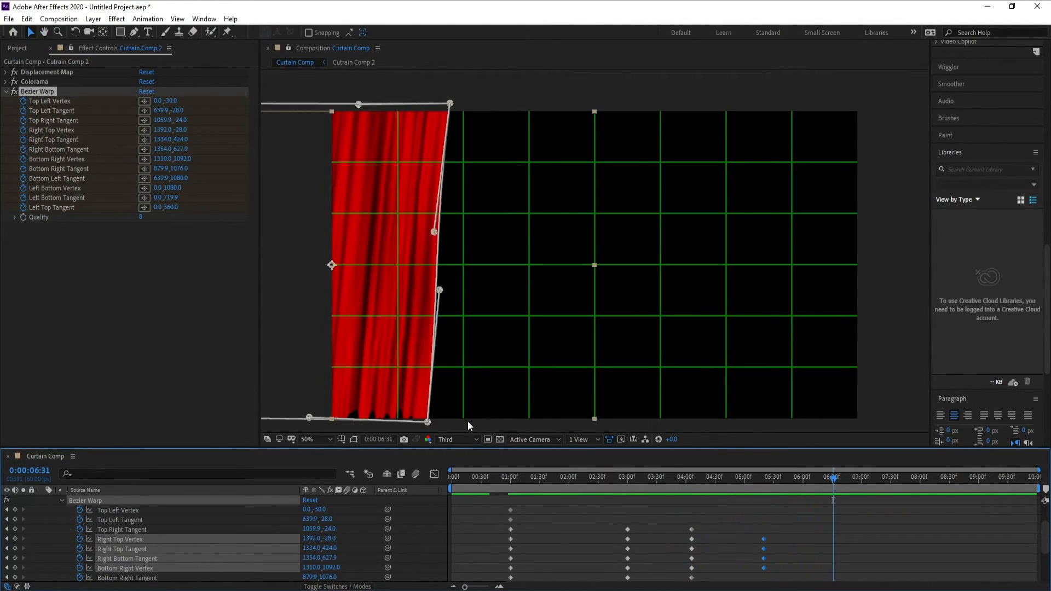
At 0:00:06:31, straighten the inner edge: Right Top Vertex 1384,-32, Right Top Tangent 1382,426, Right Bottom Tangent 1384,620, Bottom Right Vertex 1384,1090; play it back.
left_click(441, 422)
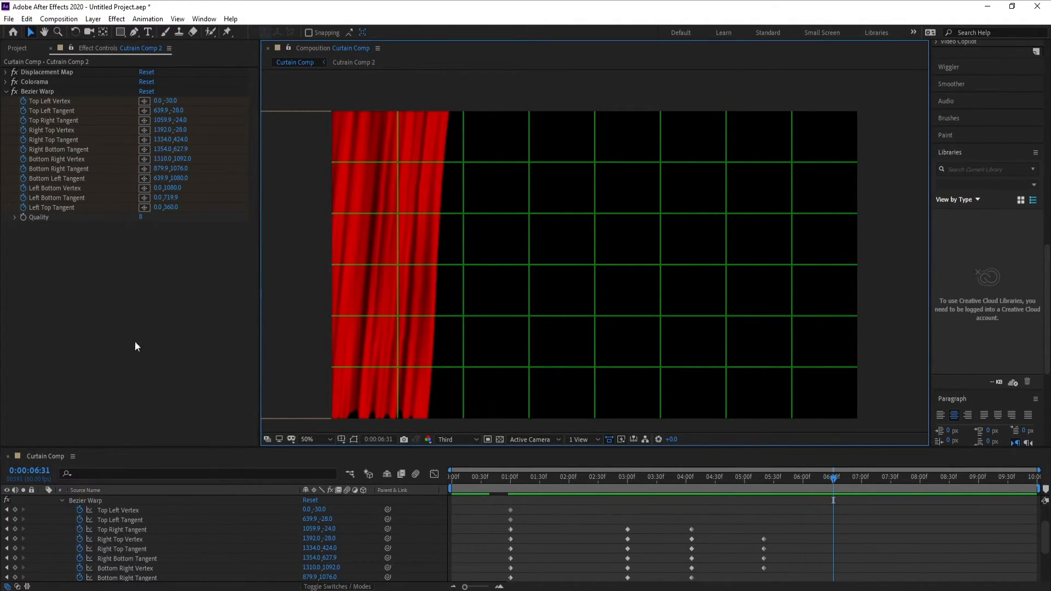
left_click(37, 91)
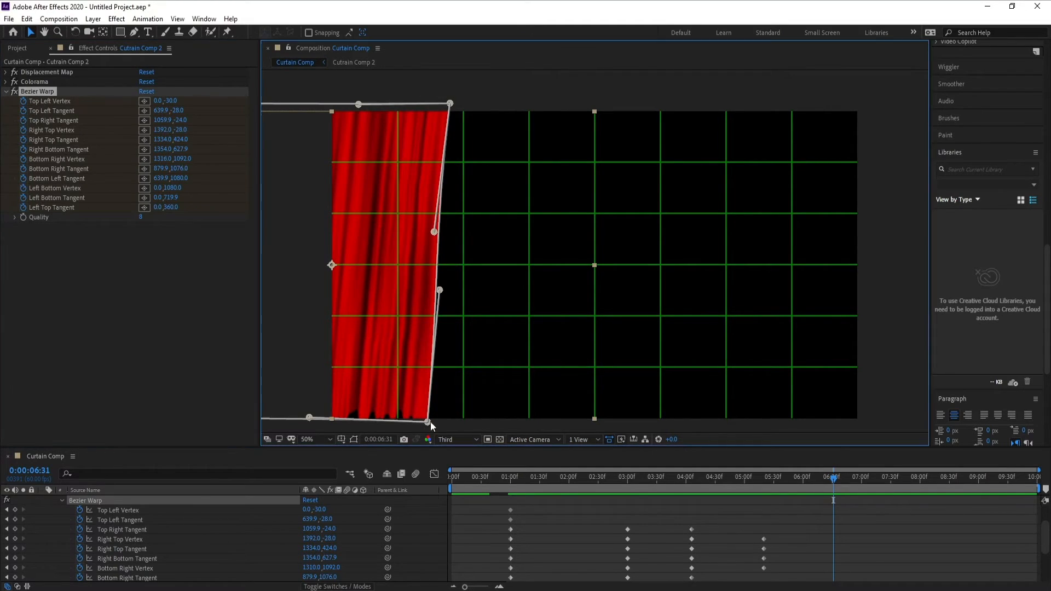
left_click_drag(429, 421, 445, 422)
left_click_drag(440, 290, 447, 289)
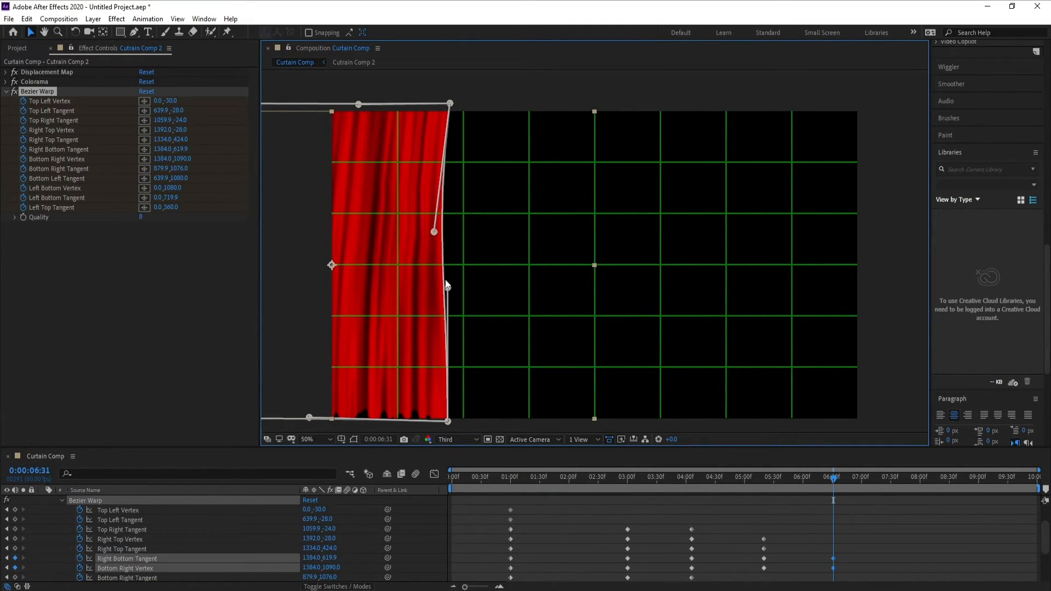
left_click_drag(434, 231, 447, 232)
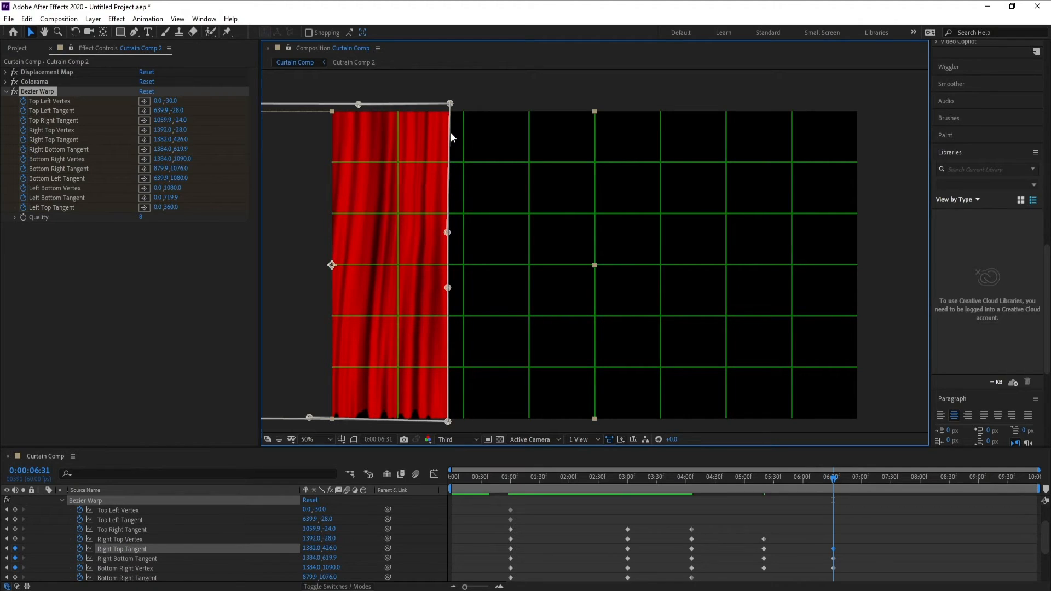
left_click_drag(448, 104, 445, 103)
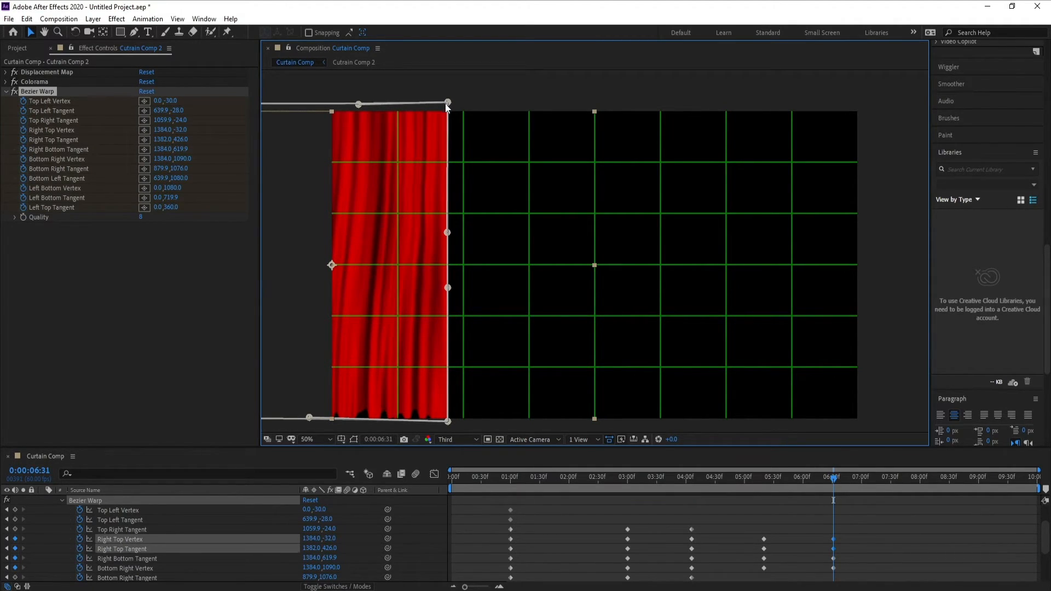
left_click(617, 477)
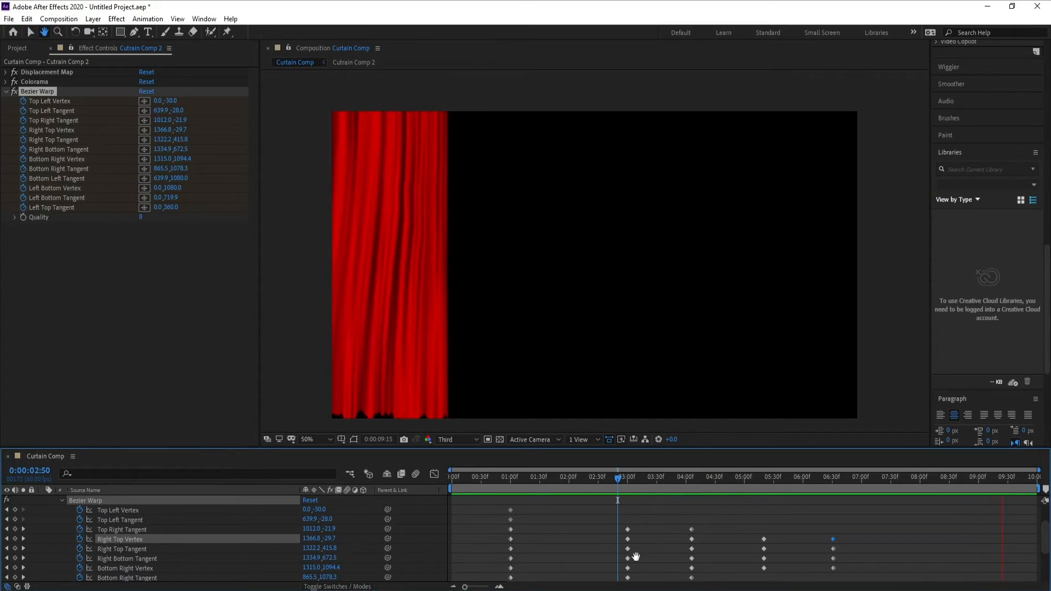
key("space")
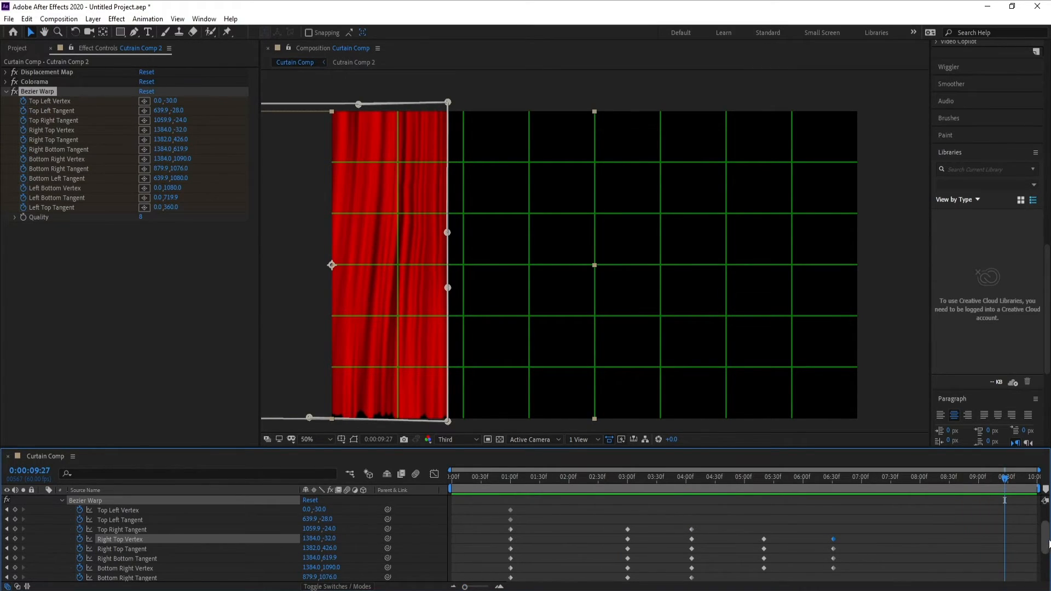
Return to about 0:00:01:00, collapse the curtain layer's properties and duplicate the Cutrain Comp 2 layer.
scroll(1000, 523, "up", 2)
left_click(508, 477)
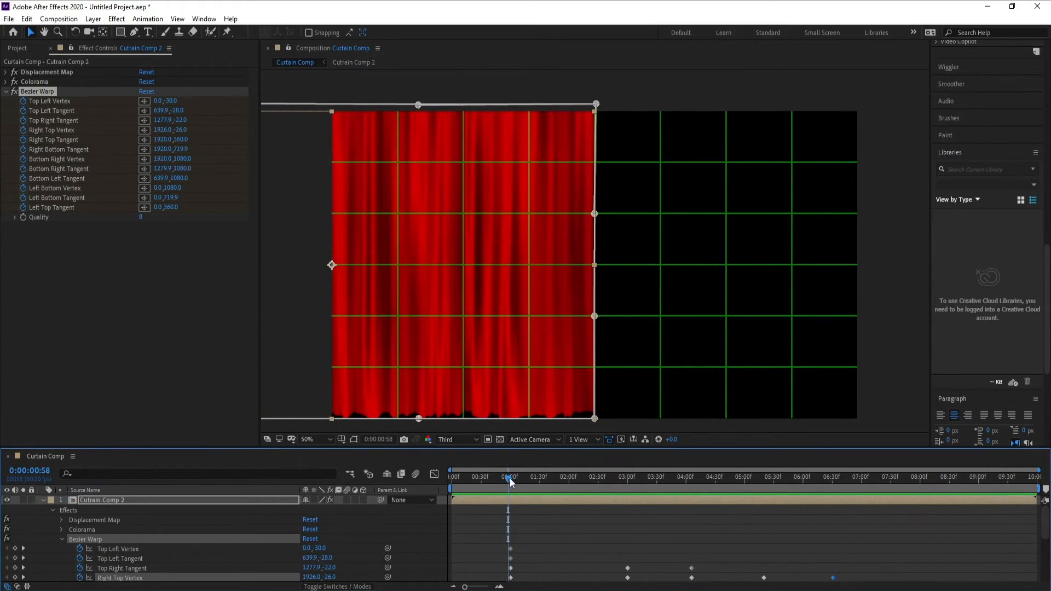
left_click(41, 502)
left_click(84, 503)
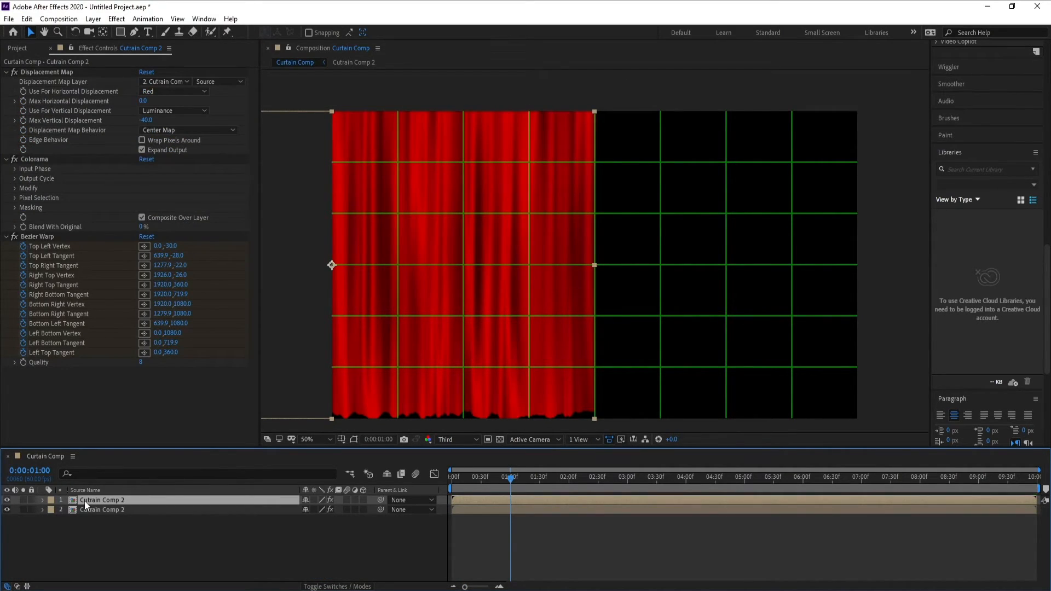
Make the upper Cutrain Comp 2 layer 3D and set its Y Rotation to 180° to mirror it.
left_click(363, 500)
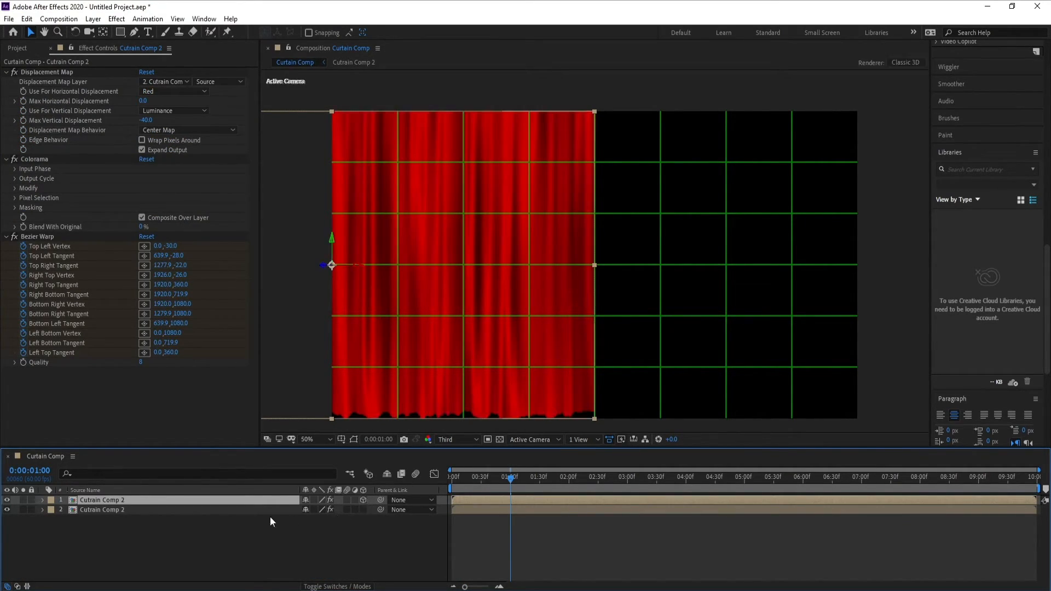
key("r")
left_click_drag(318, 529, 419, 532)
Set the mirrored curtain's Position to 1922,540,0 so it covers the other half of the stage, and play back the opening.
left_click(104, 501)
key("p")
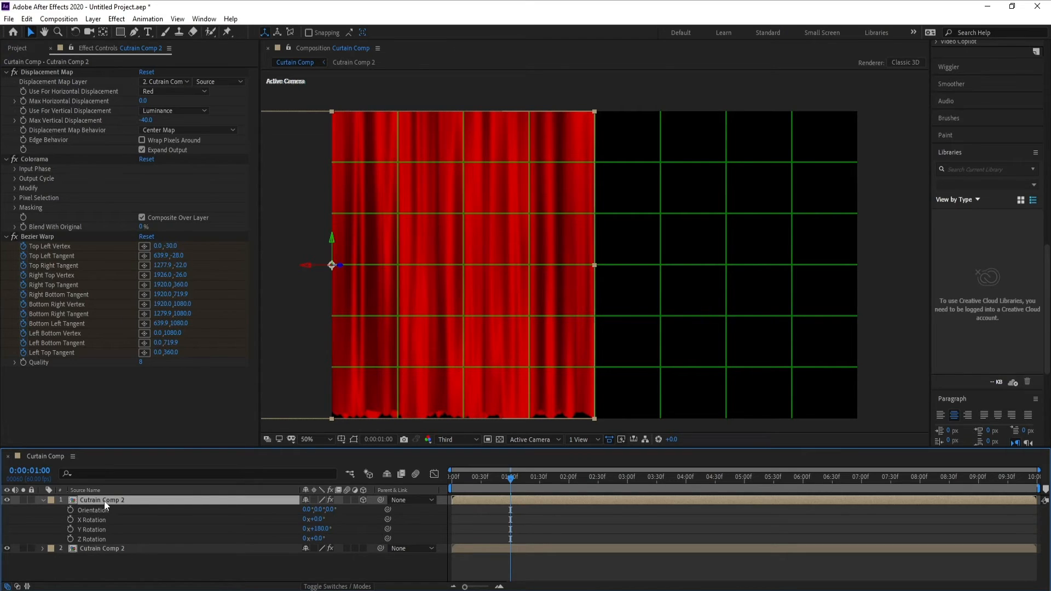
left_click_drag(311, 509, 768, 516)
left_click_drag(314, 510, 904, 510)
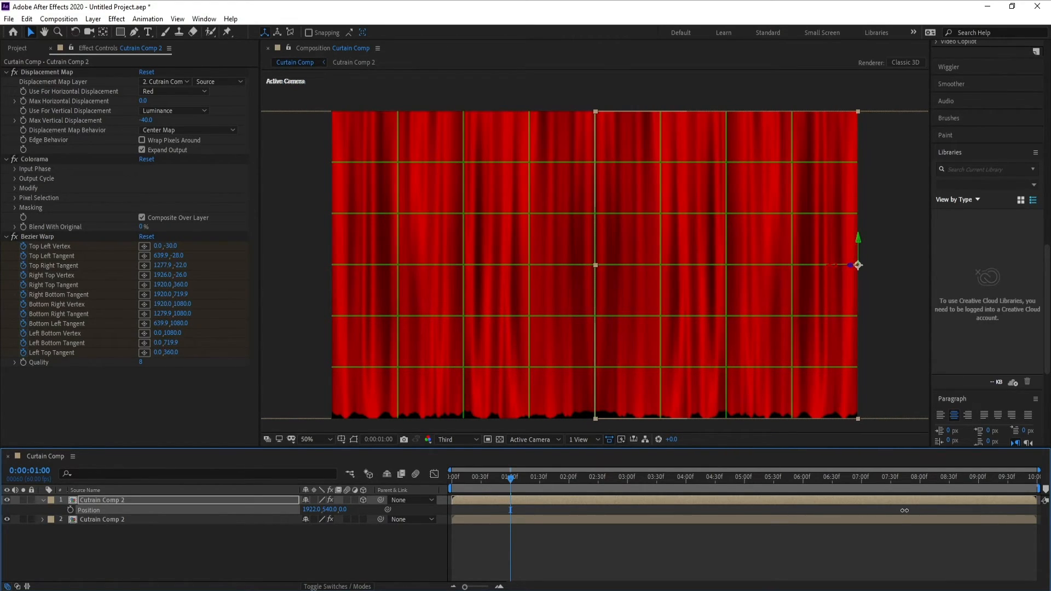
key("space")
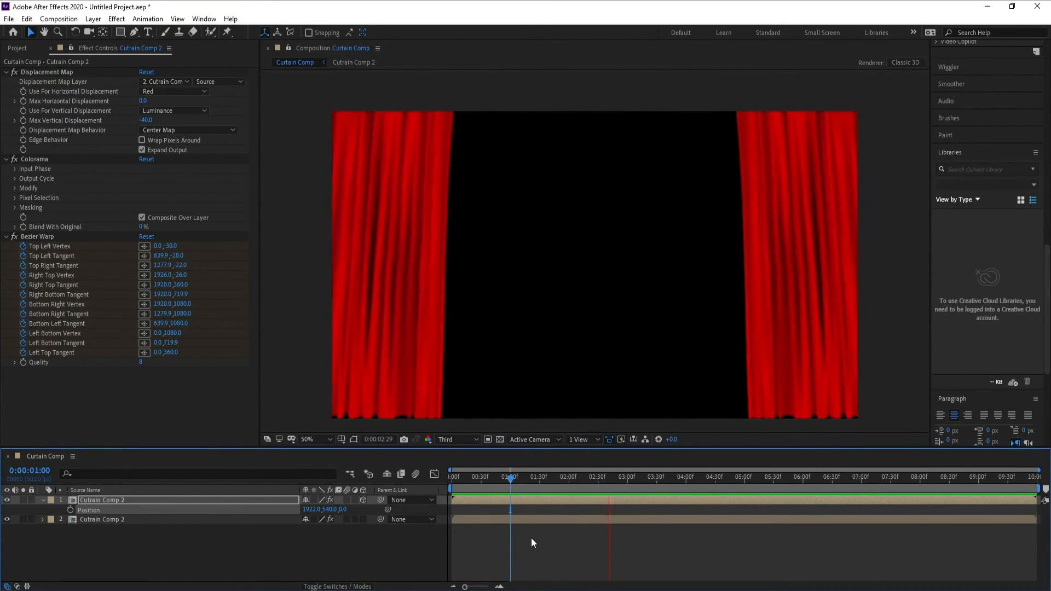
left_click(509, 479)
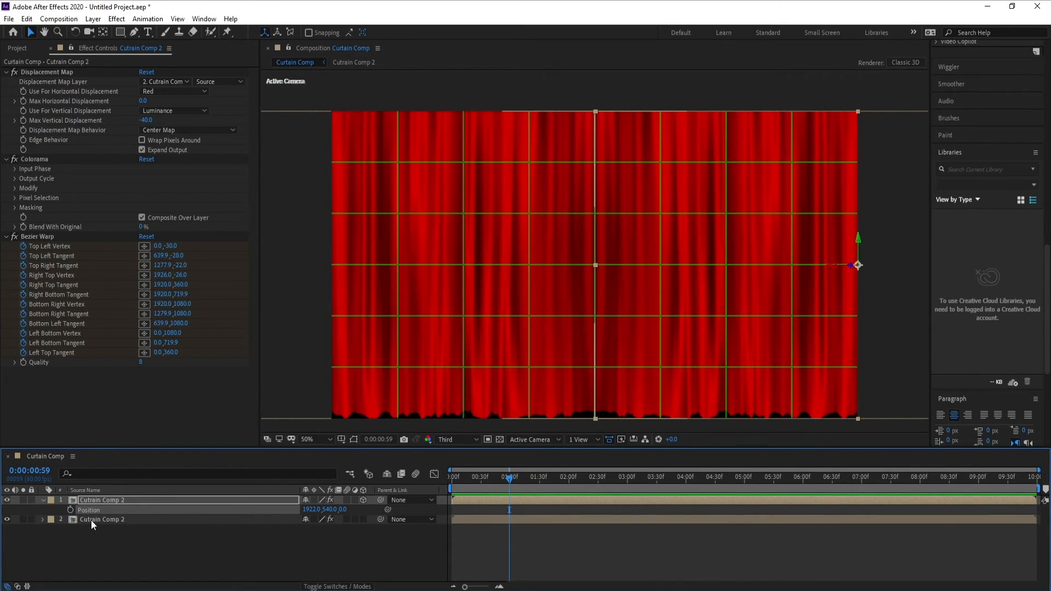
Examine the Cutrain layer's keyframes inside the nested Cutrain Comp 2 and return to Curtain Comp.
double_click(91, 520)
left_click(90, 500)
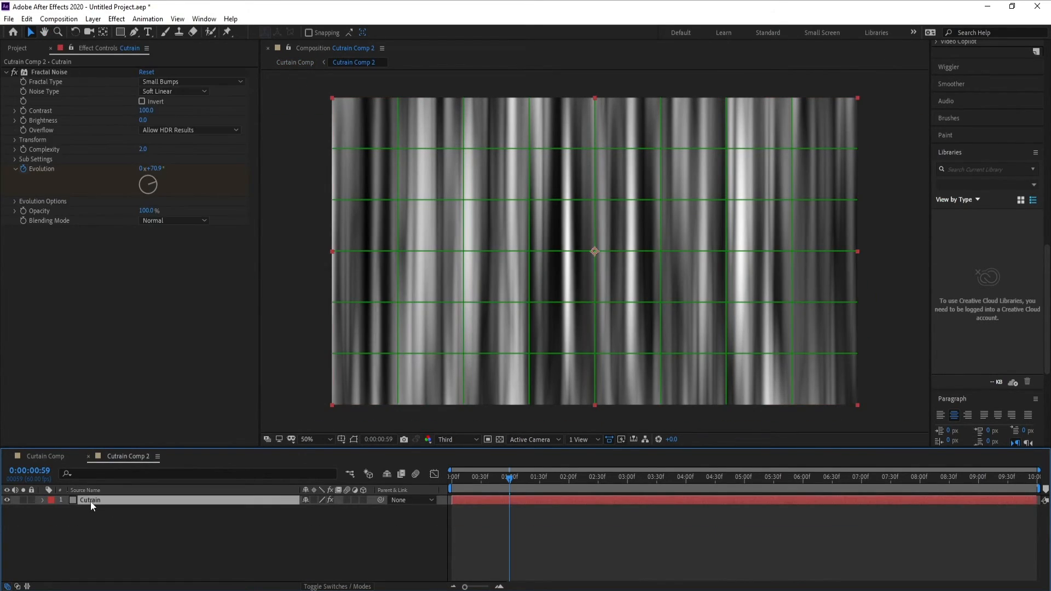
key("u")
key("u")
left_click(44, 456)
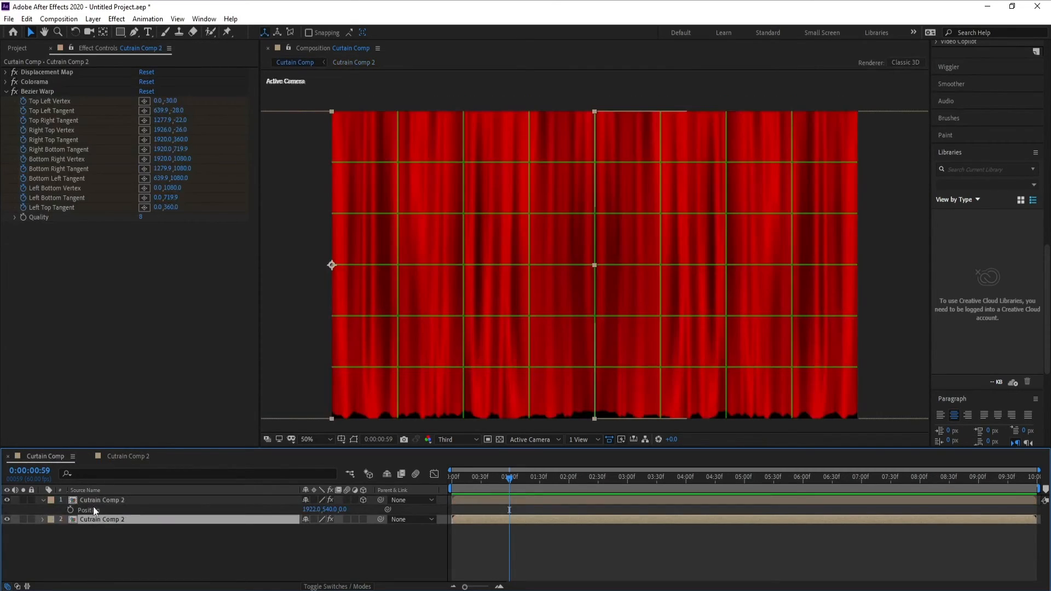
Apply Easy Ease to all Bezier Warp keyframes on the lower Cutrain Comp 2 layer and play back both curtains opening.
key("u")
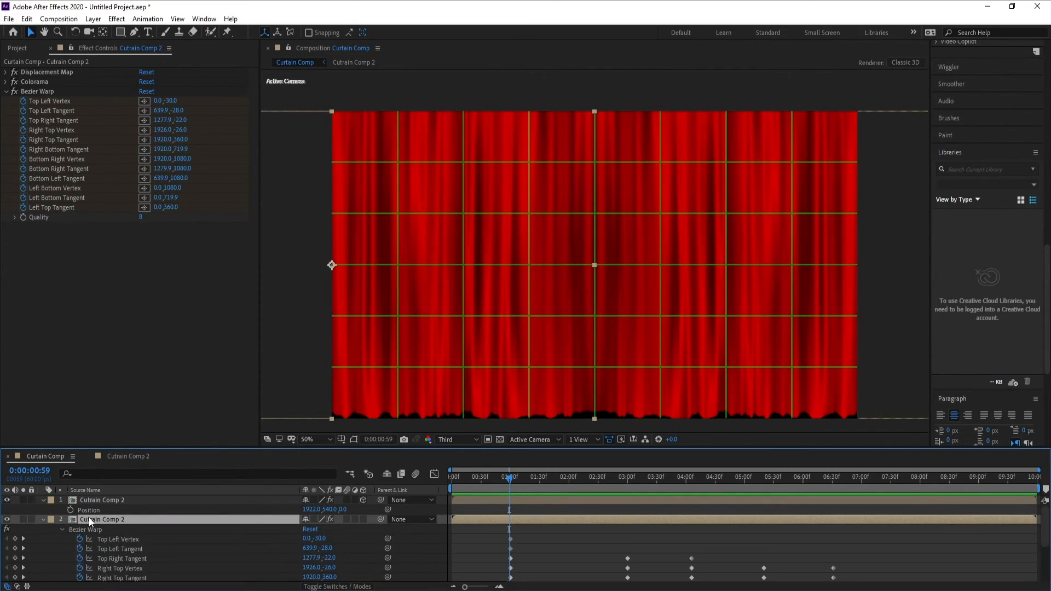
left_click_drag(655, 447, 648, 378)
left_click_drag(882, 482, 707, 529)
left_click_drag(620, 552, 417, 581)
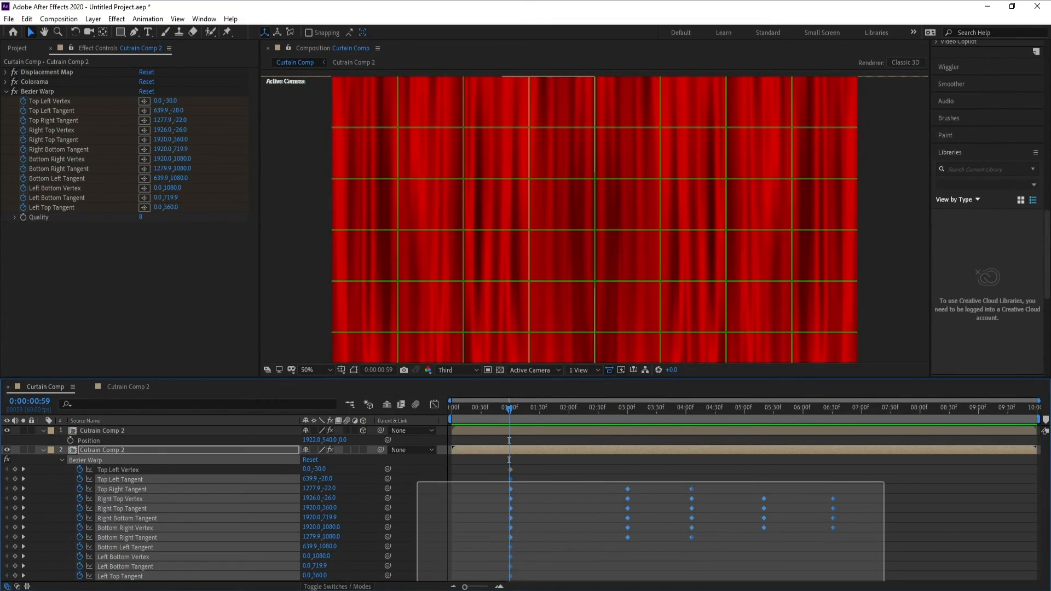
left_click_drag(901, 467, 470, 580)
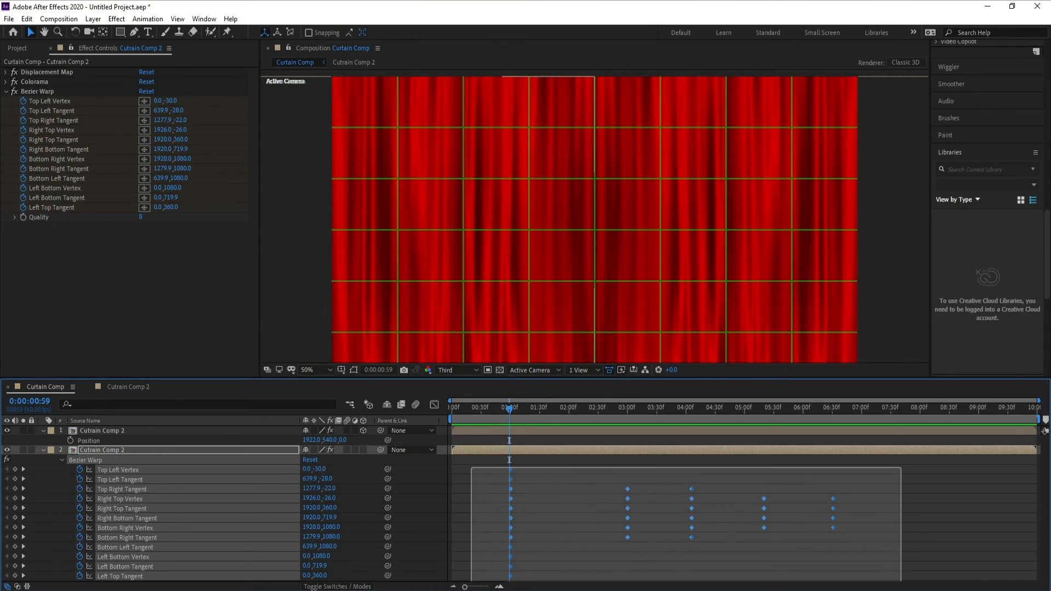
right_click(832, 527)
mouse_move(860, 524)
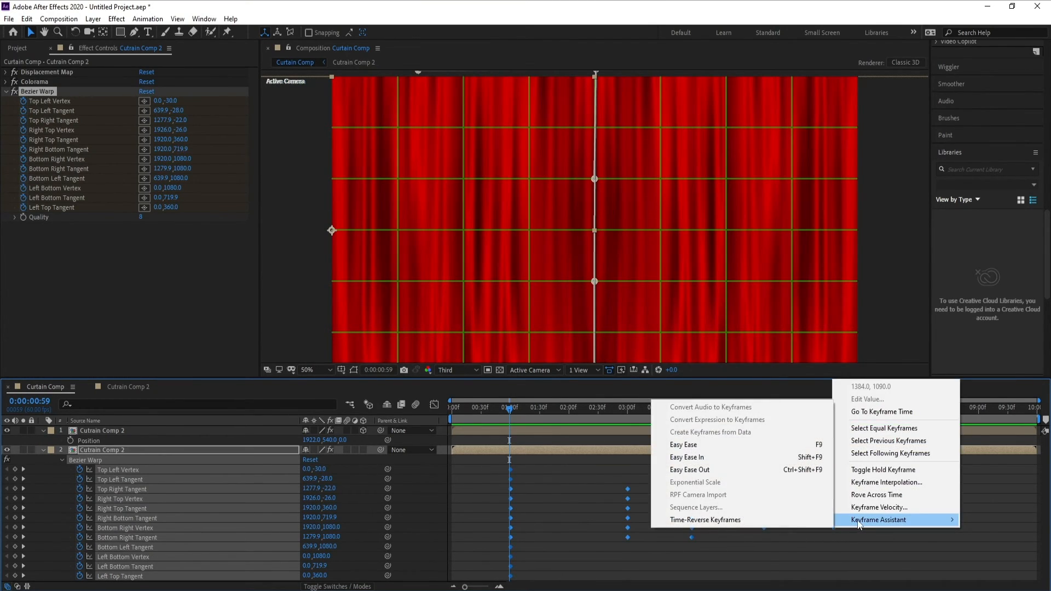
left_click(733, 444)
key("space")
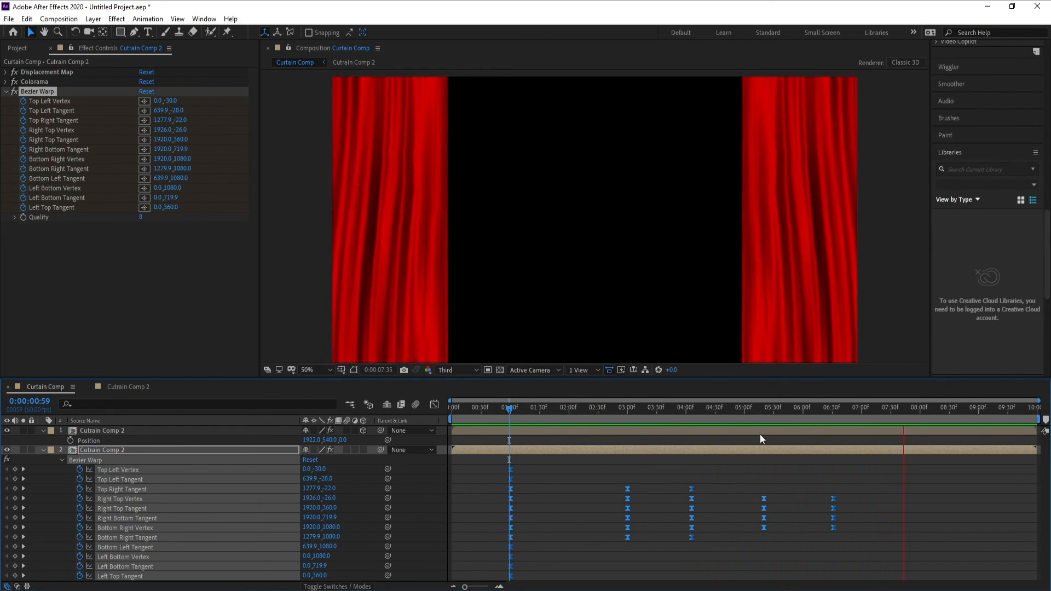
left_click(975, 414)
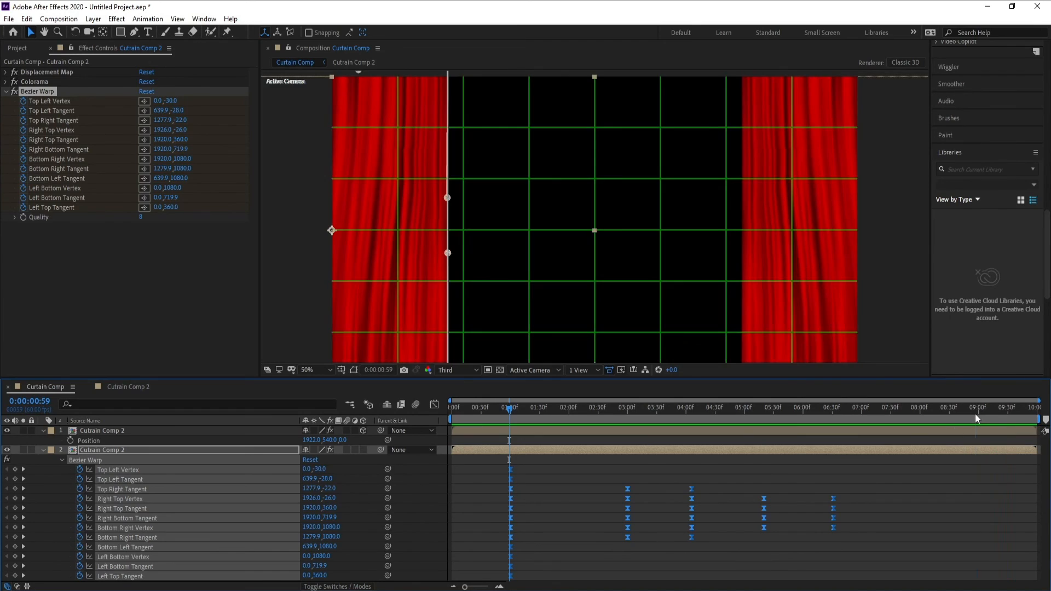
key("alt+Tab")
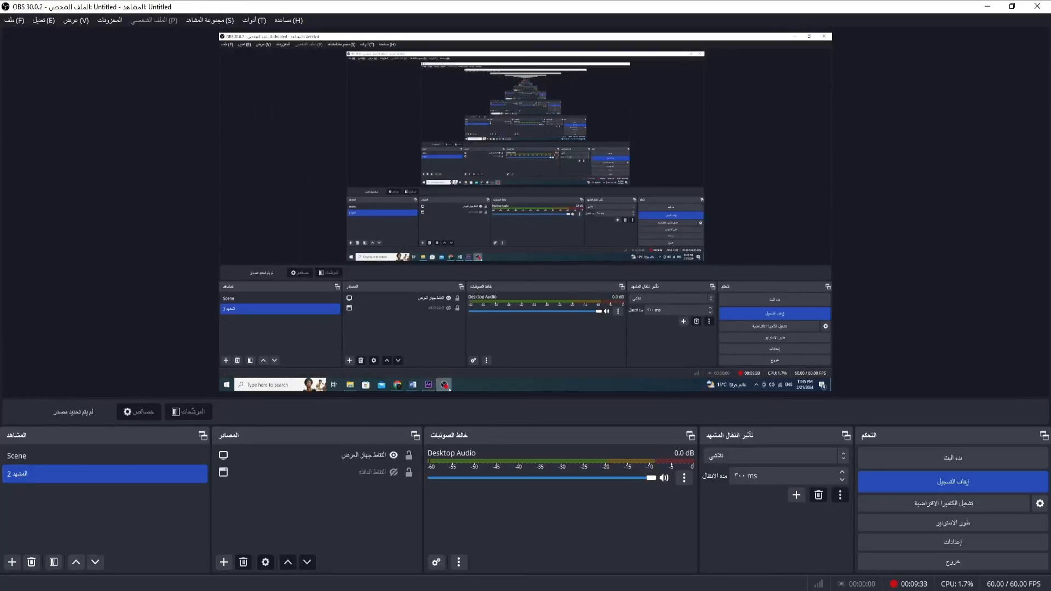
left_click(954, 485)
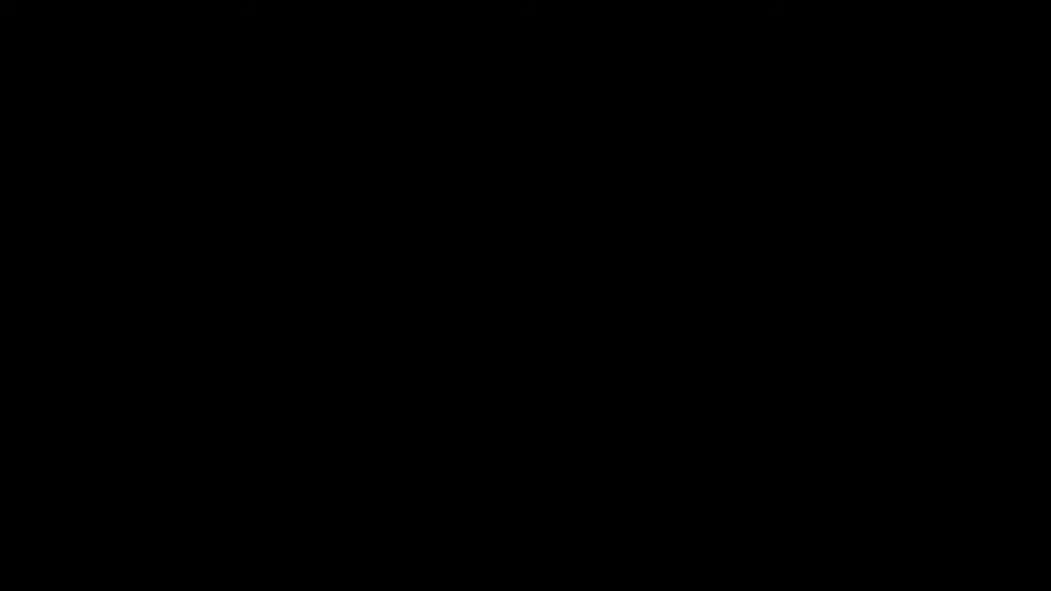